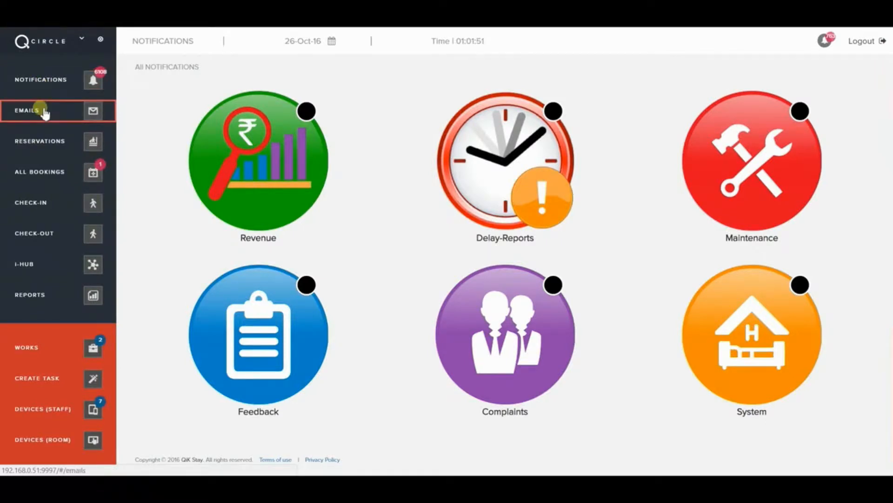
- Open the blank Make Reservation form from the Reservations sidebar entry
{"action": "left_click", "coordinate": [47, 141]}
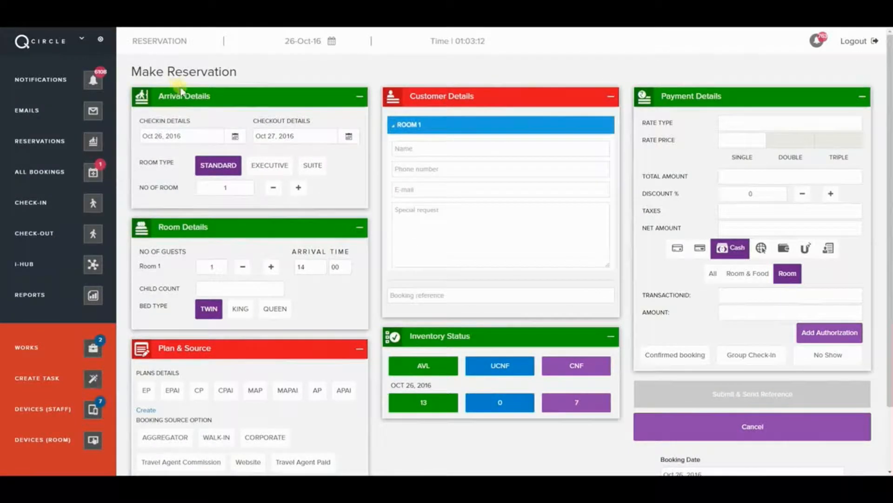
- Set check-in to Oct 28, 2016 and checkout to Oct 29, 2016
{"action": "left_click", "coordinate": [235, 136]}
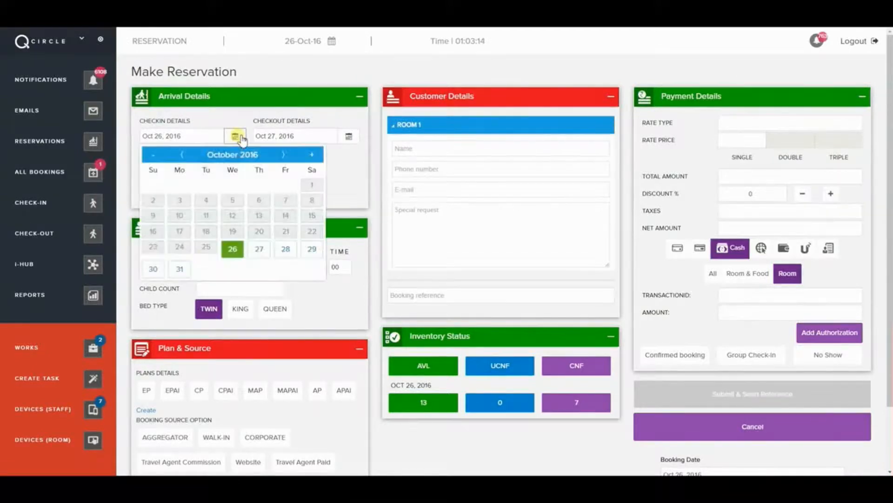
{"action": "left_click", "coordinate": [285, 250]}
{"action": "left_click", "coordinate": [349, 136]}
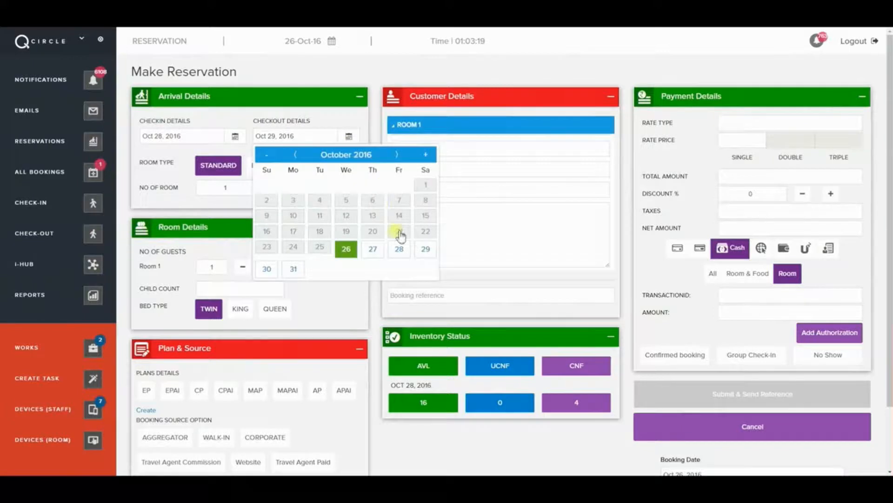
{"action": "left_click", "coordinate": [425, 249]}
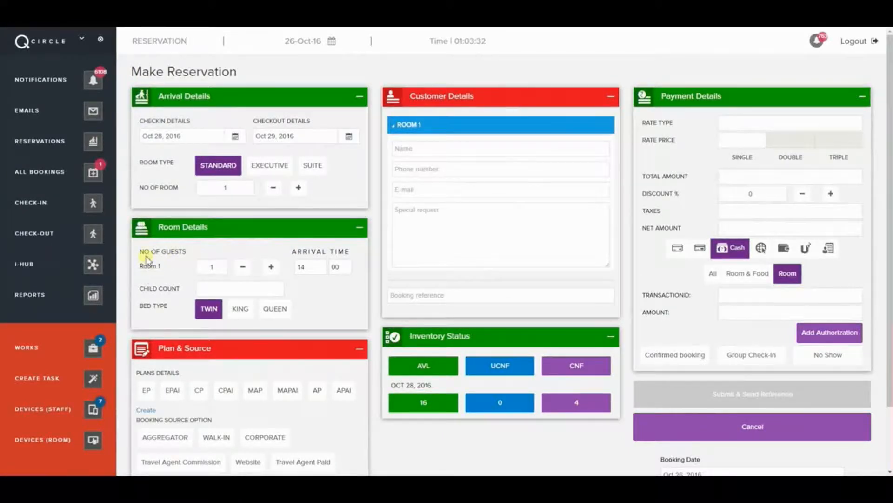
- Adjust Room 1's guest count with the +/− buttons, settling on 2 guests
{"action": "left_click", "coordinate": [227, 270]}
{"action": "left_click", "coordinate": [271, 267]}
{"action": "left_click", "coordinate": [272, 267]}
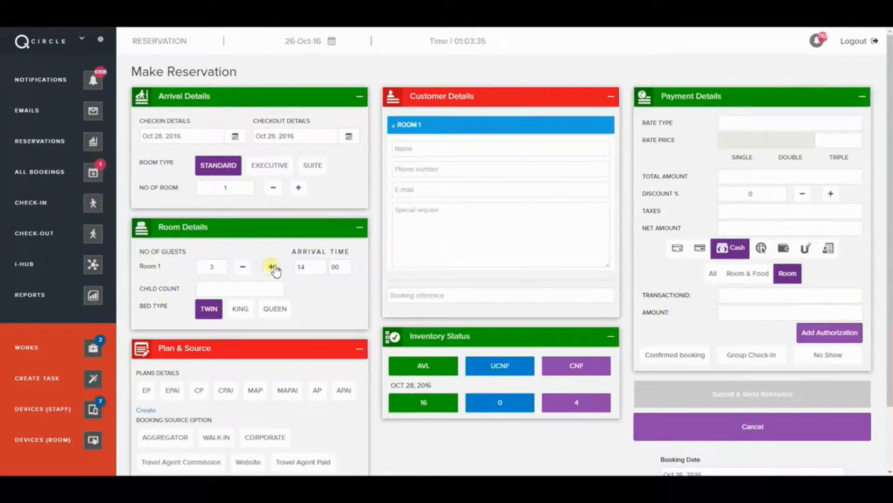
{"action": "left_click", "coordinate": [243, 267]}
{"action": "left_click", "coordinate": [244, 269]}
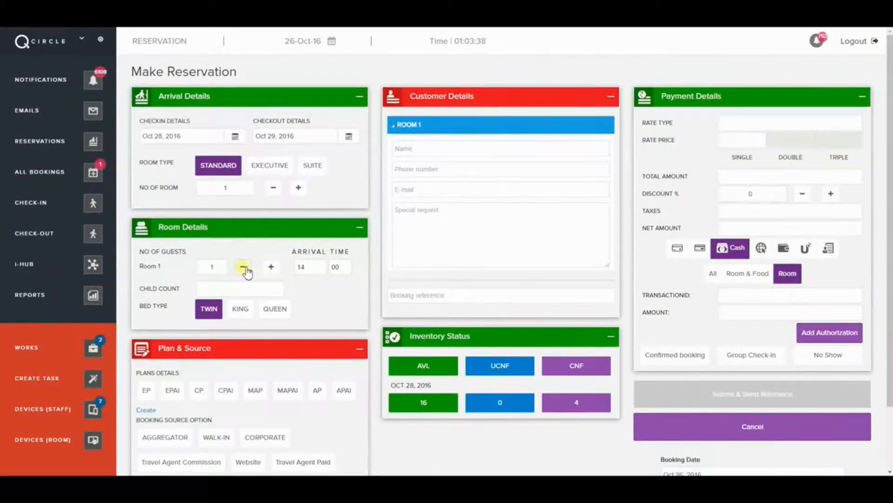
{"action": "left_click", "coordinate": [271, 267]}
- Keep Room 1's arrival hour at 14:00, enter 1 child, and choose a KING bed
{"action": "left_click", "coordinate": [308, 267]}
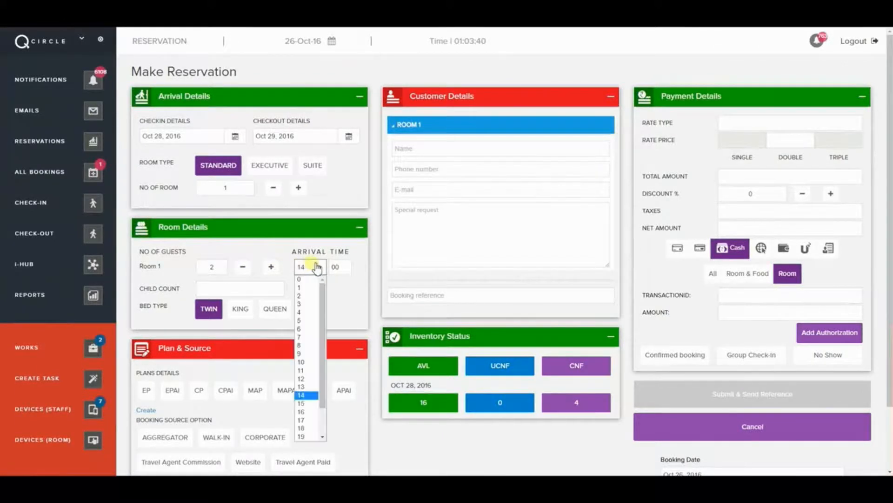
{"action": "scroll", "coordinate": [303, 338], "scroll_direction": "down", "scroll_amount": 2}
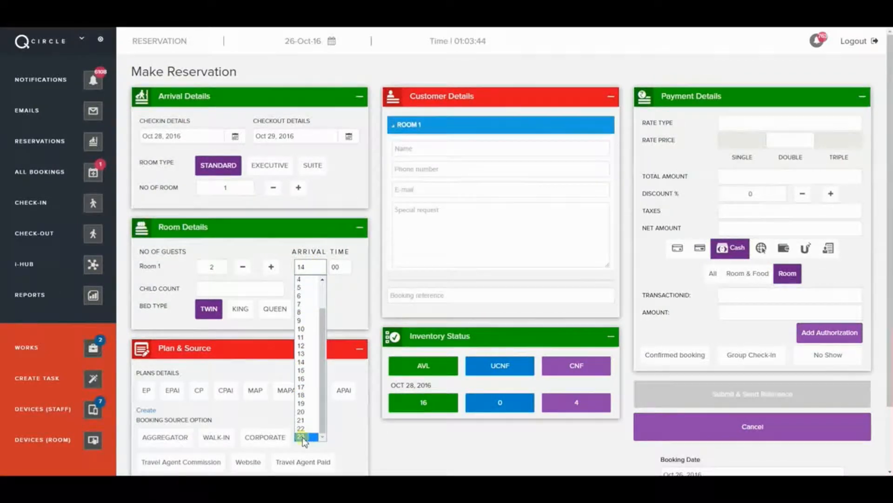
{"action": "left_click", "coordinate": [302, 363]}
{"action": "left_click", "coordinate": [243, 285]}
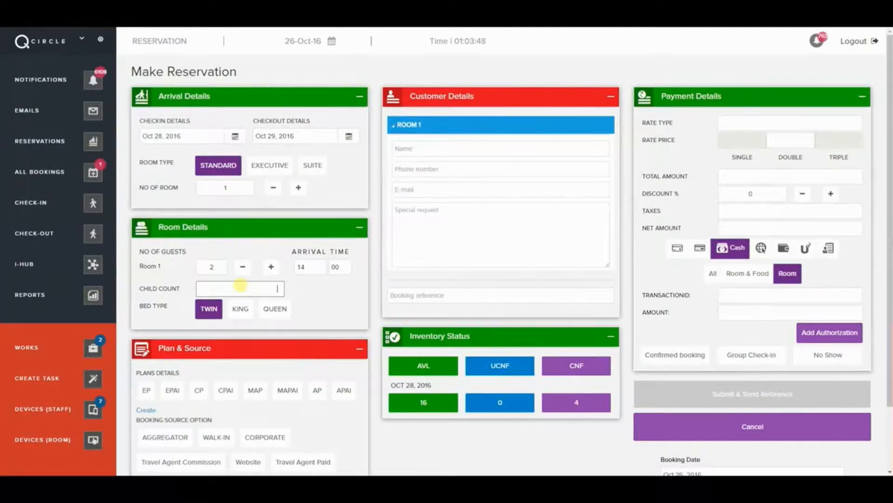
{"action": "type", "text": "1"}
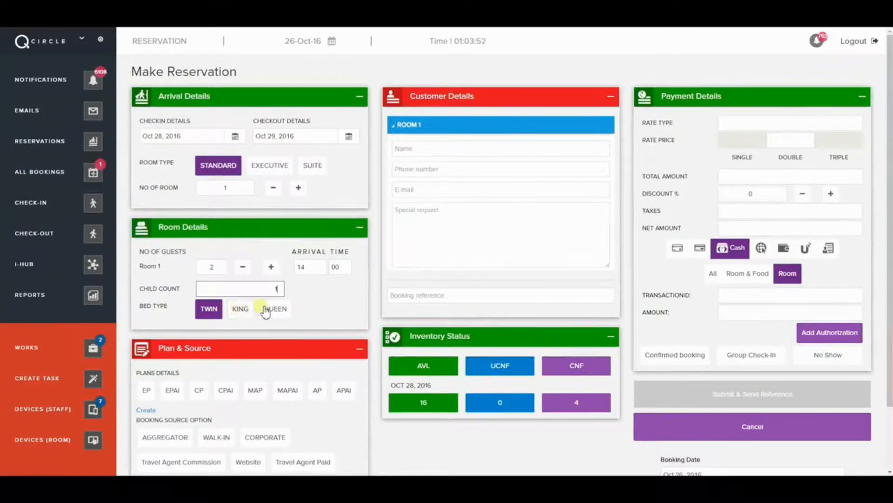
{"action": "left_click", "coordinate": [243, 315]}
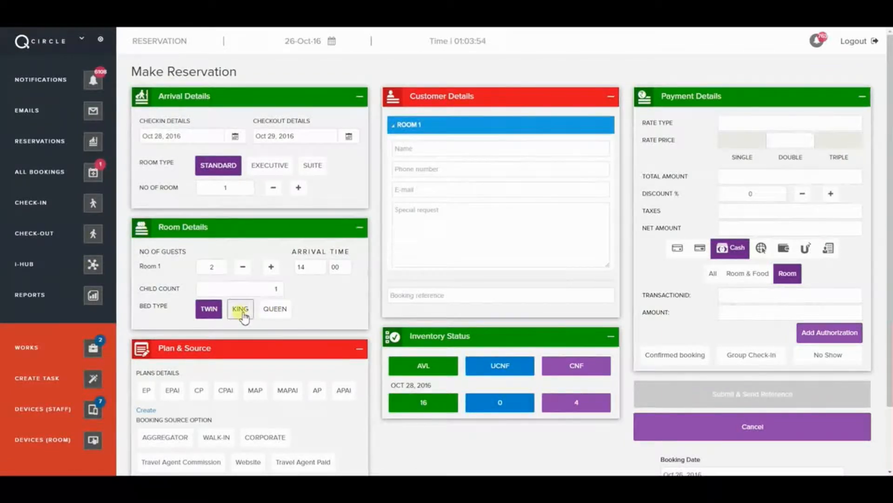
{"action": "scroll", "coordinate": [222, 378], "scroll_direction": "down", "scroll_amount": 2}
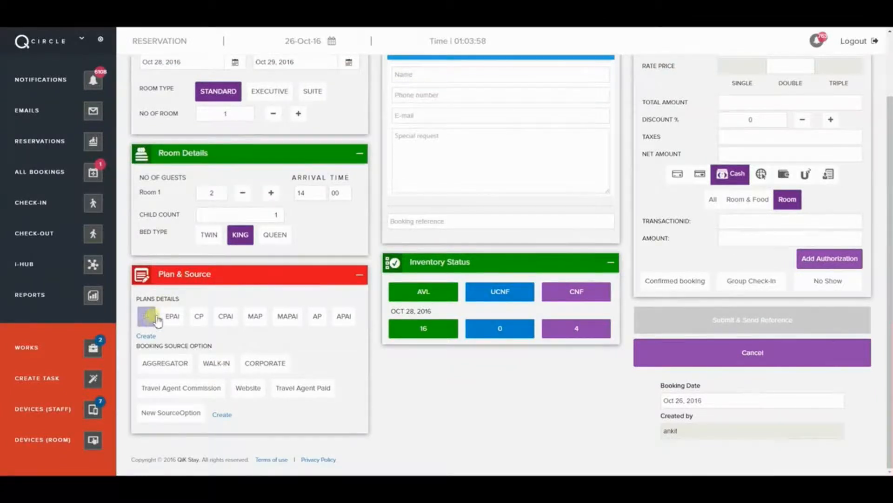
{"action": "left_click", "coordinate": [199, 317]}
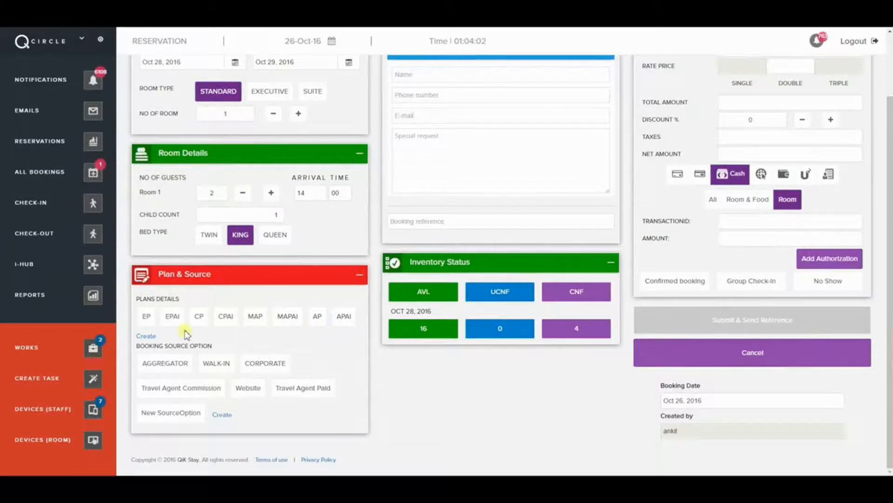
{"action": "left_click", "coordinate": [146, 336]}
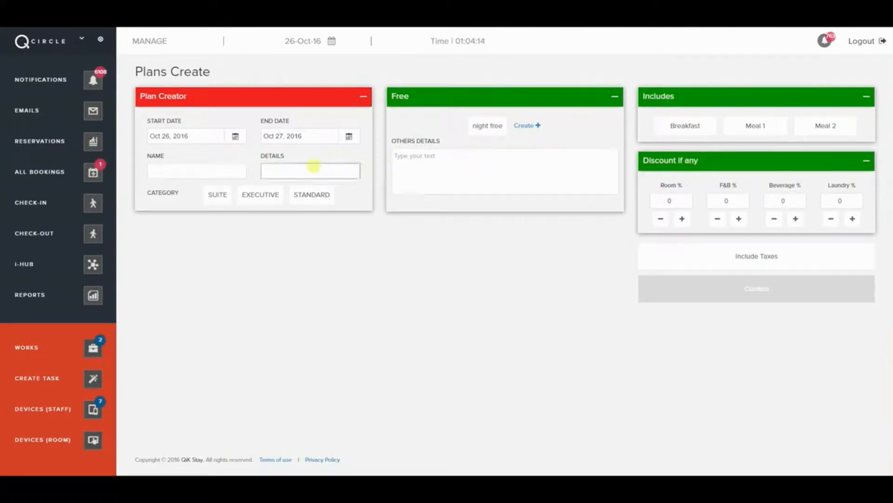
{"action": "left_click", "coordinate": [55, 148]}
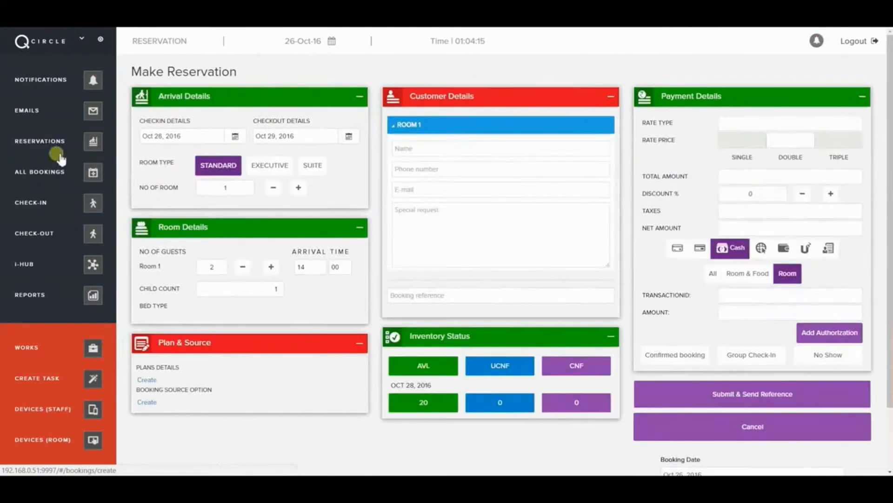
- Try the booking source options: Aggregator, Corporate, Website, Travel Agent Paid, Travel Agent Commission
{"action": "scroll", "coordinate": [200, 409], "scroll_direction": "down", "scroll_amount": 2}
{"action": "left_click", "coordinate": [172, 364]}
{"action": "left_click", "coordinate": [264, 365]}
{"action": "left_click", "coordinate": [193, 389]}
{"action": "left_click", "coordinate": [245, 391]}
{"action": "left_click", "coordinate": [305, 394]}
{"action": "left_click", "coordinate": [235, 396]}
{"action": "left_click", "coordinate": [186, 390]}
- Dismiss the Aggregator list and select Travel Agent Commission to show its agents
{"action": "left_click", "coordinate": [175, 364]}
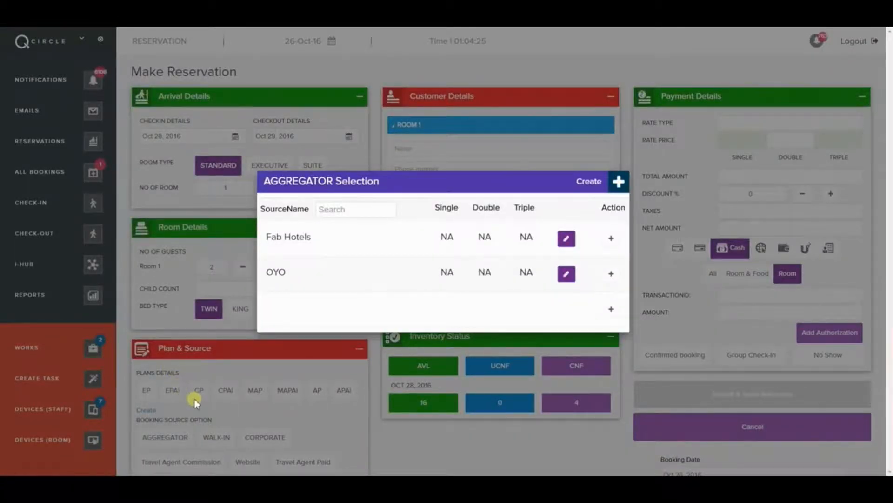
{"action": "left_click", "coordinate": [324, 418]}
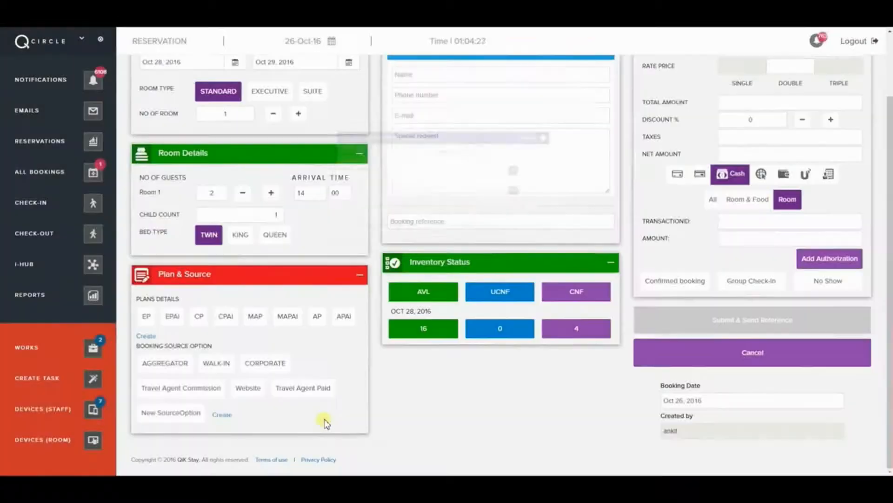
{"action": "left_click", "coordinate": [208, 389]}
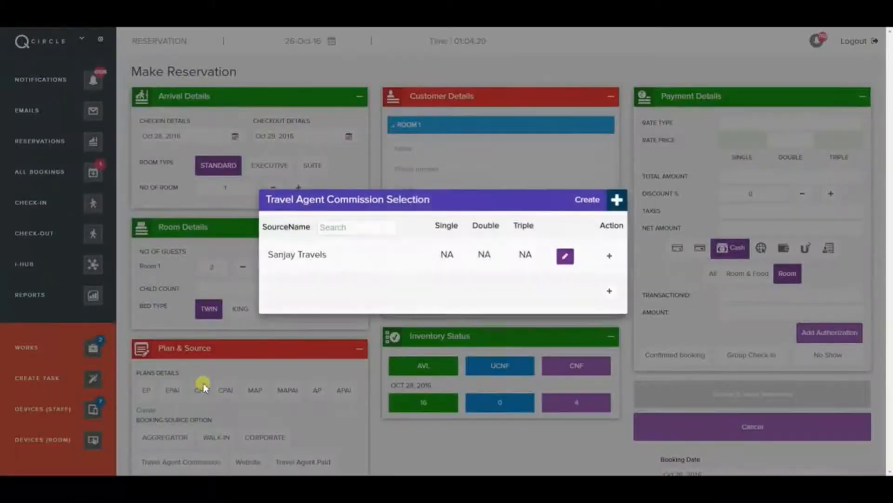
{"action": "left_click", "coordinate": [301, 428]}
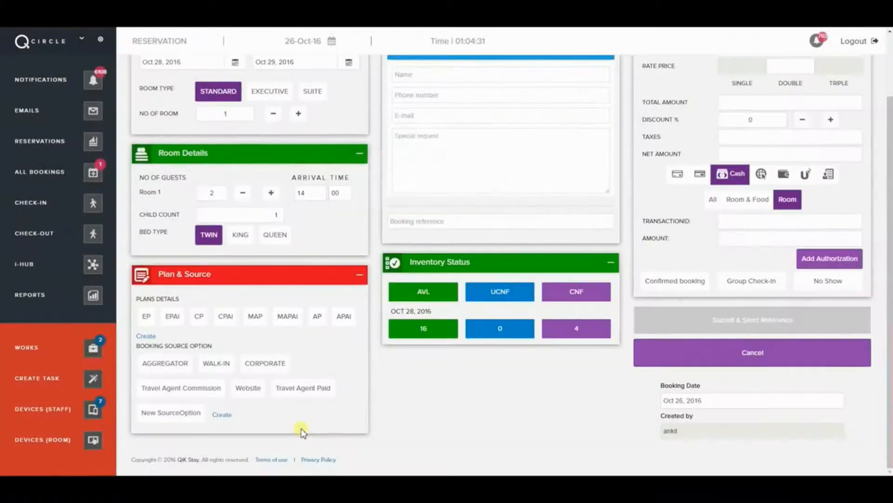
{"action": "left_click", "coordinate": [262, 387]}
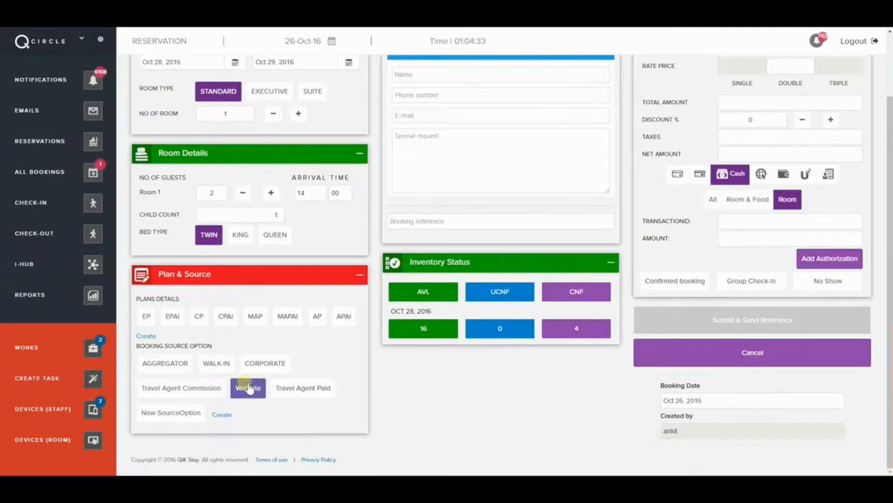
{"action": "left_click", "coordinate": [218, 388]}
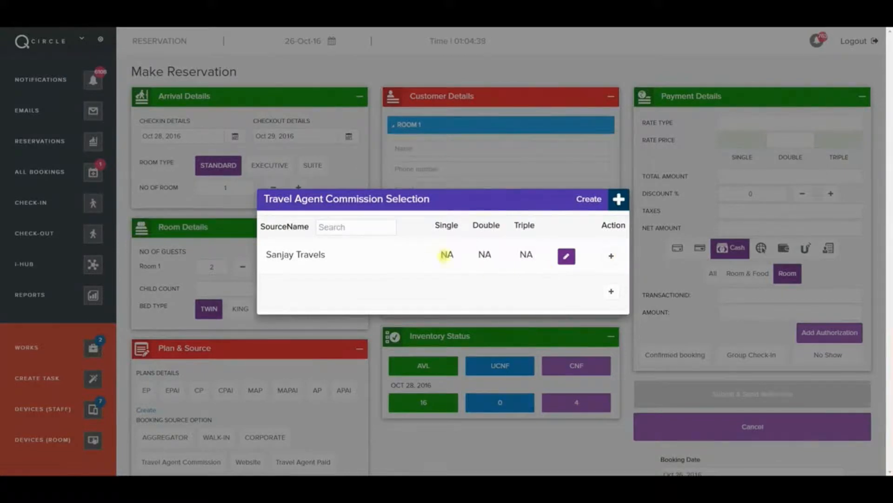
- Create a Sanjay Travels STANDARD CPAI price: 2500 single, 3000 double, 3500 triple
{"action": "left_click", "coordinate": [612, 256]}
{"action": "left_click", "coordinate": [247, 153]}
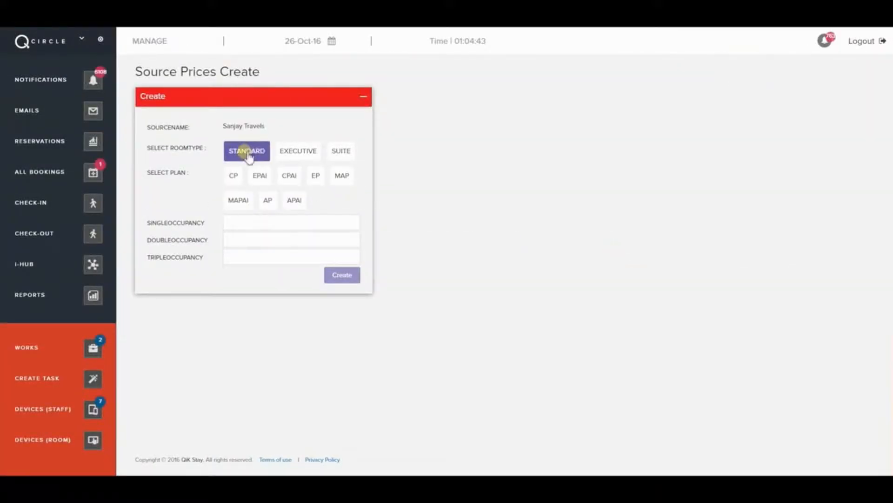
{"action": "left_click", "coordinate": [234, 181]}
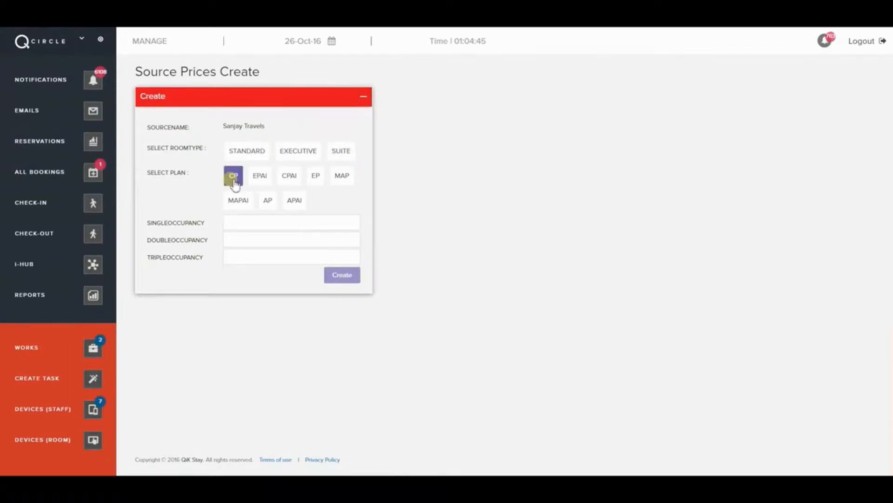
{"action": "left_click", "coordinate": [244, 149]}
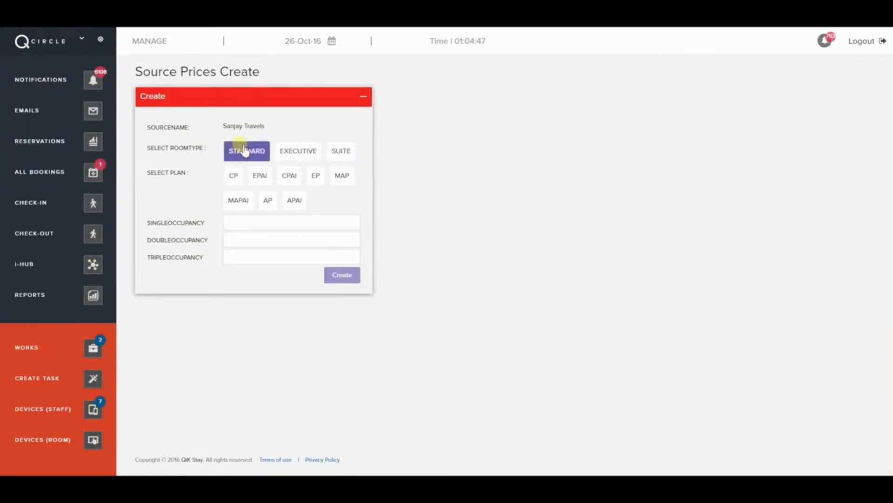
{"action": "left_click", "coordinate": [242, 179]}
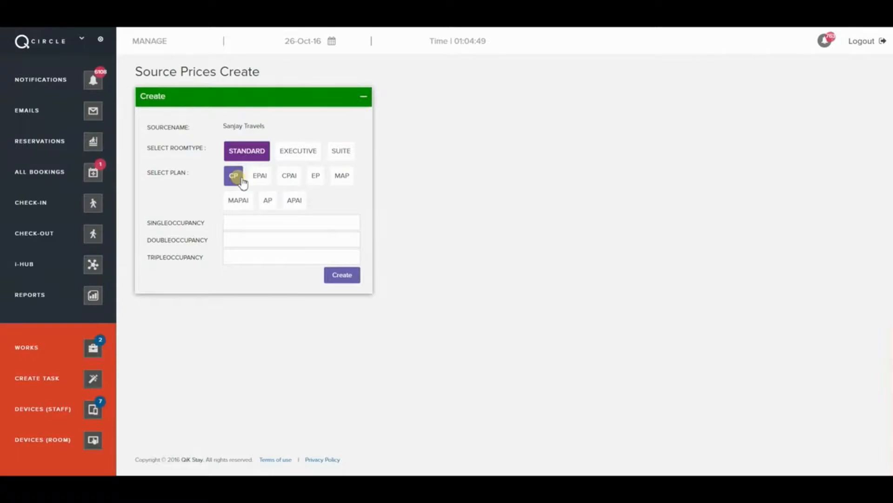
{"action": "left_click", "coordinate": [291, 176]}
{"action": "left_click", "coordinate": [232, 223]}
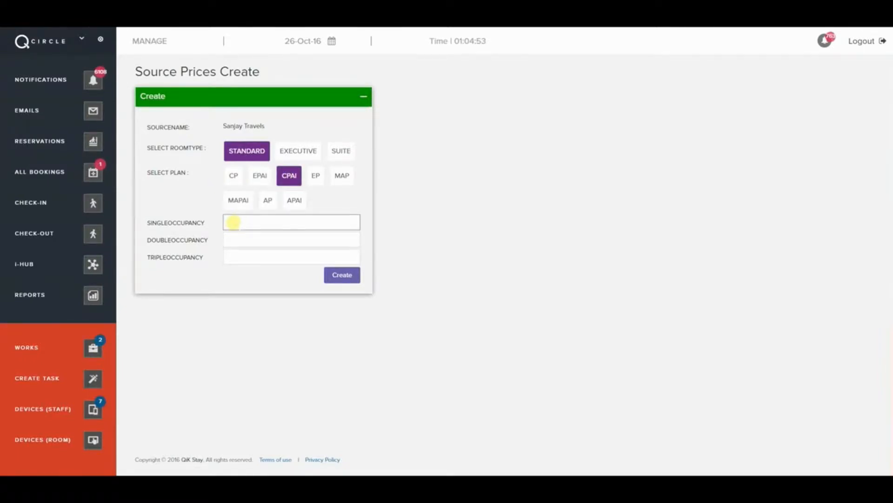
{"action": "left_click", "coordinate": [244, 243]}
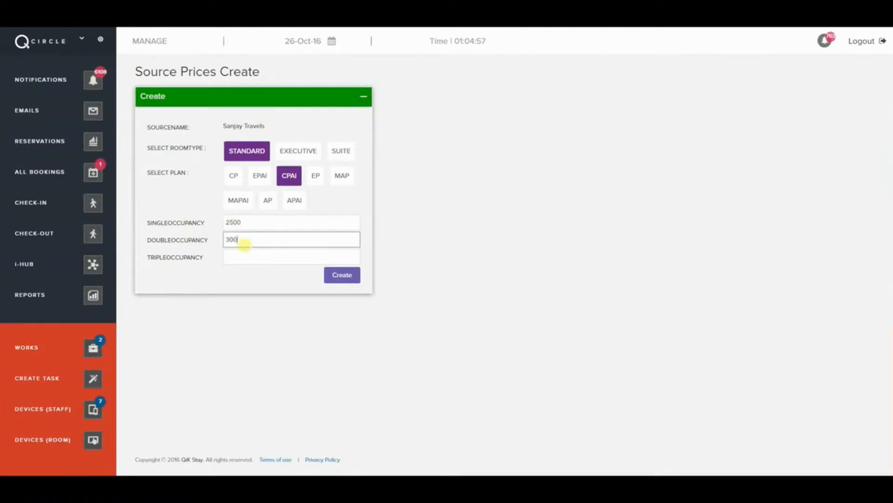
{"action": "left_click", "coordinate": [244, 255]}
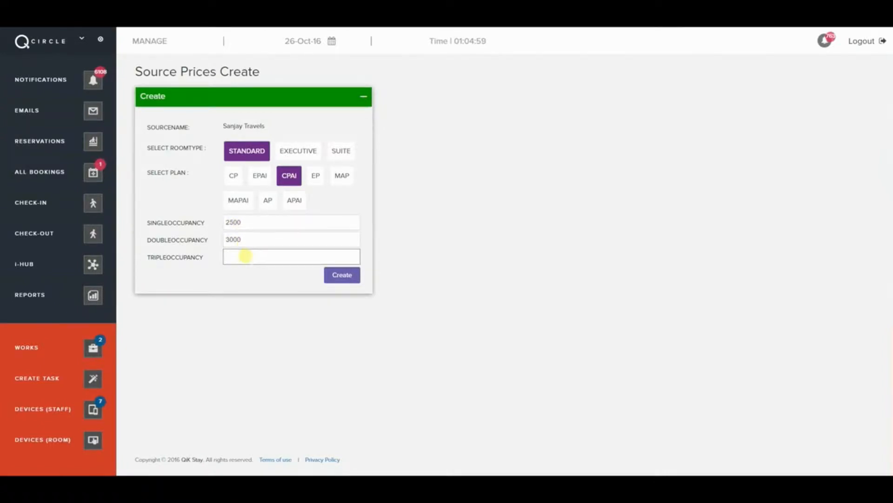
{"action": "type", "text": "3500"}
{"action": "left_click", "coordinate": [350, 276]}
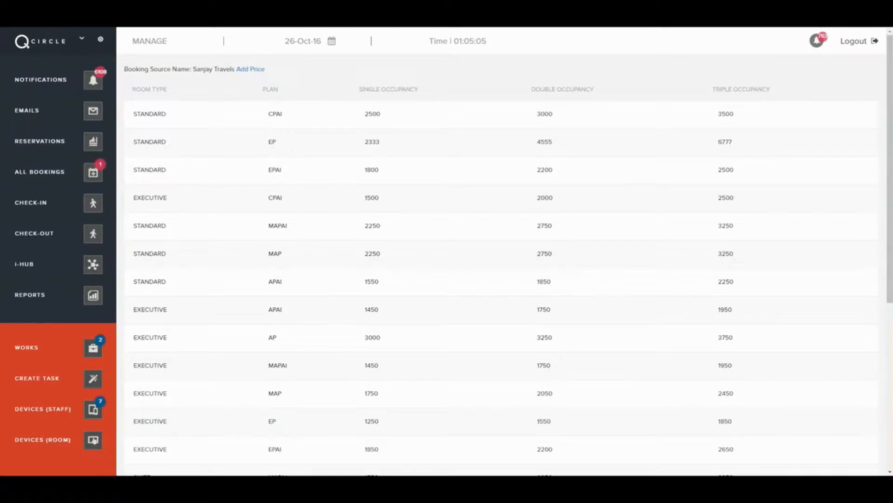
- On the reservation, choose the CPAI plan and apply the travel agent's 2500/3000/3500 rates
{"action": "left_click", "coordinate": [51, 144]}
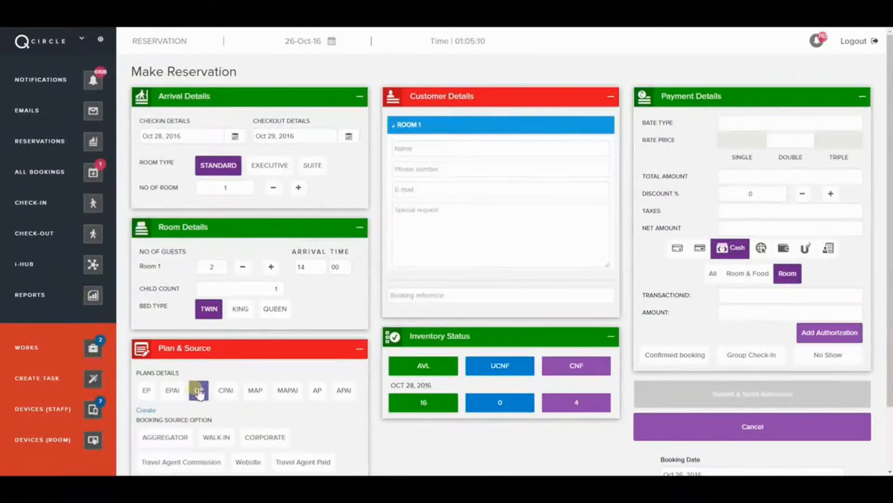
{"action": "left_click", "coordinate": [225, 391]}
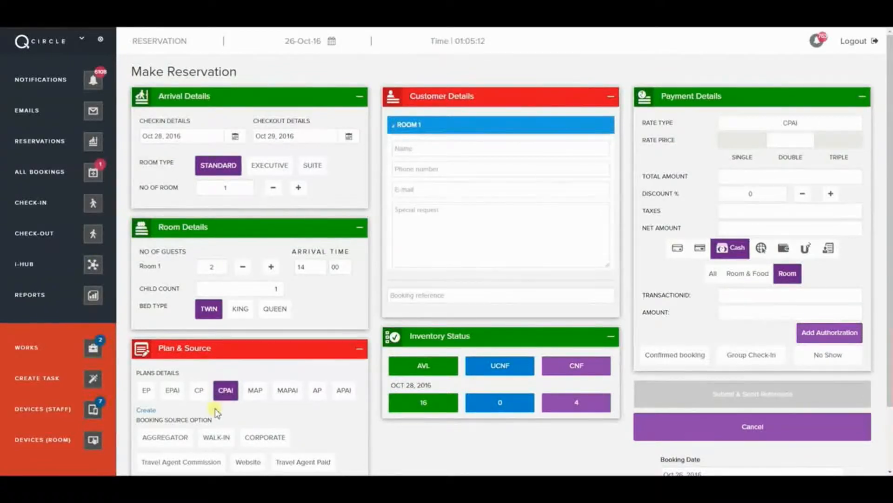
{"action": "scroll", "coordinate": [215, 412], "scroll_direction": "down", "scroll_amount": 1}
{"action": "left_click", "coordinate": [197, 414]}
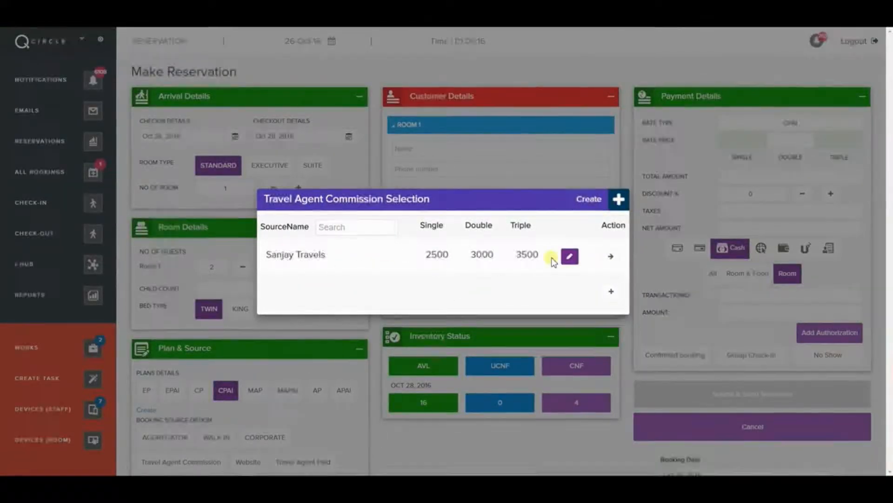
{"action": "left_click", "coordinate": [611, 256]}
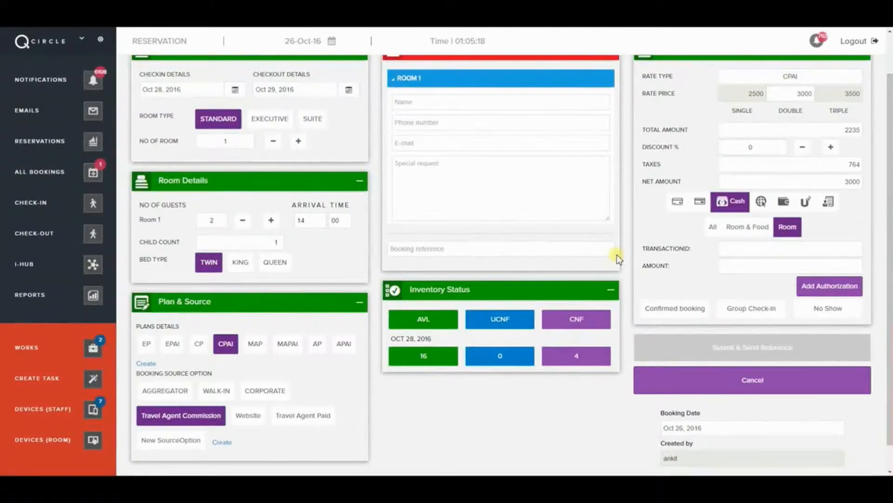
{"action": "scroll", "coordinate": [609, 277], "scroll_direction": "up", "scroll_amount": 1}
- Fill in the guest's name, phone number and e-mail using the autocomplete suggestions
{"action": "left_click", "coordinate": [454, 170]}
{"action": "left_click", "coordinate": [442, 144]}
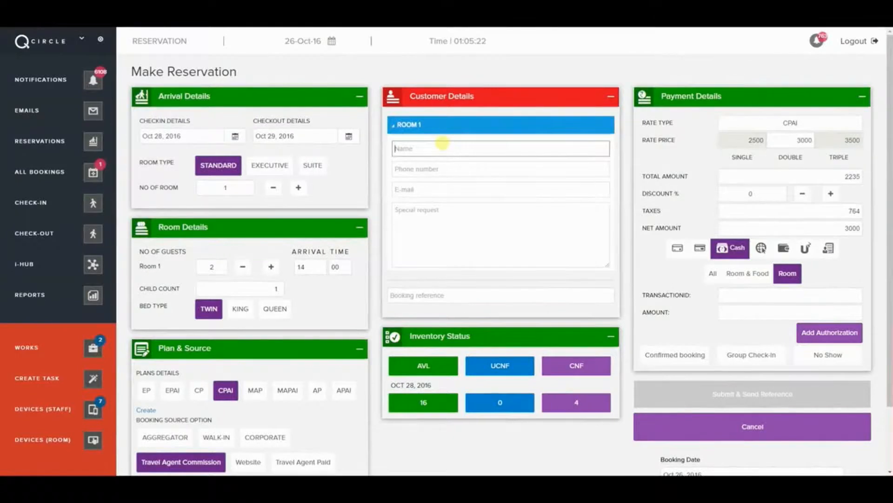
{"action": "type", "text": "nikhil"}
{"action": "left_click", "coordinate": [440, 166]}
{"action": "left_click", "coordinate": [439, 167]}
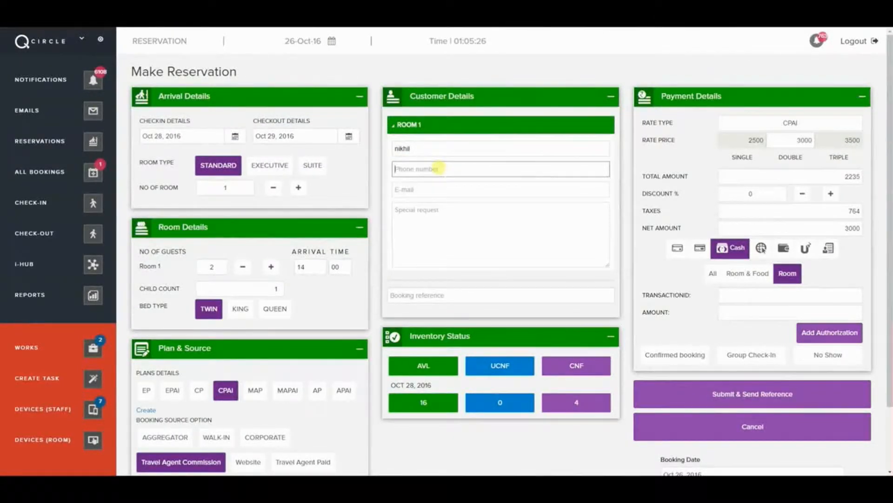
{"action": "left_click", "coordinate": [435, 182]}
{"action": "left_click", "coordinate": [434, 186]}
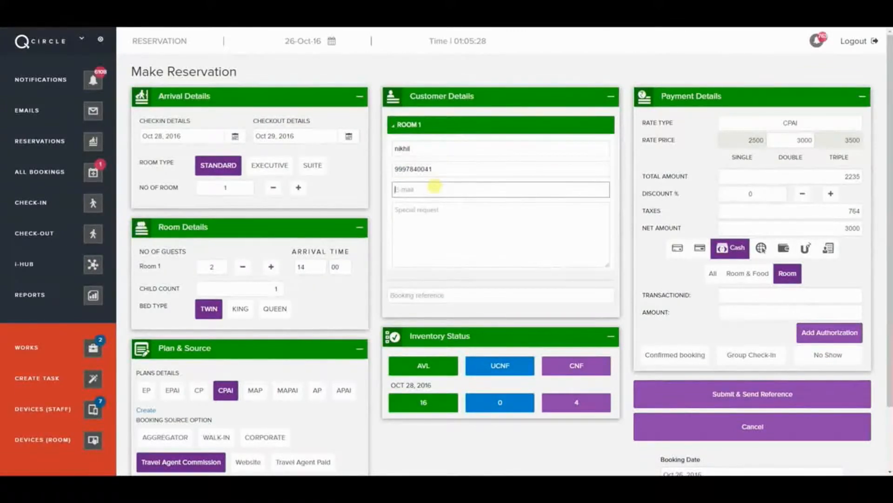
{"action": "left_click", "coordinate": [434, 206]}
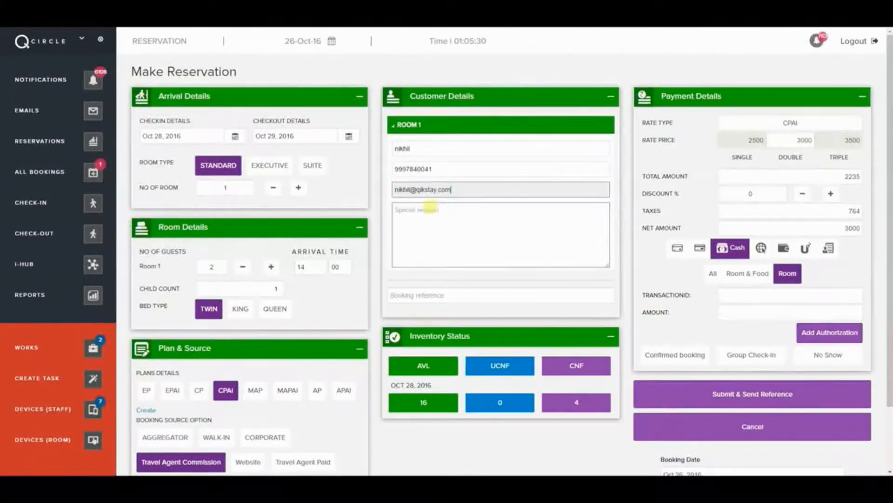
- Place the caret in the booking reference field and continue down the form
{"action": "left_click", "coordinate": [460, 278]}
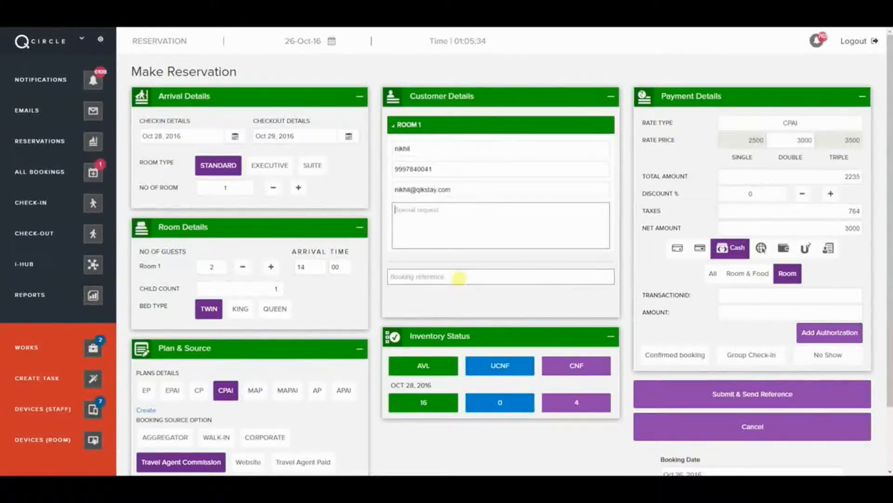
{"action": "left_click", "coordinate": [460, 278]}
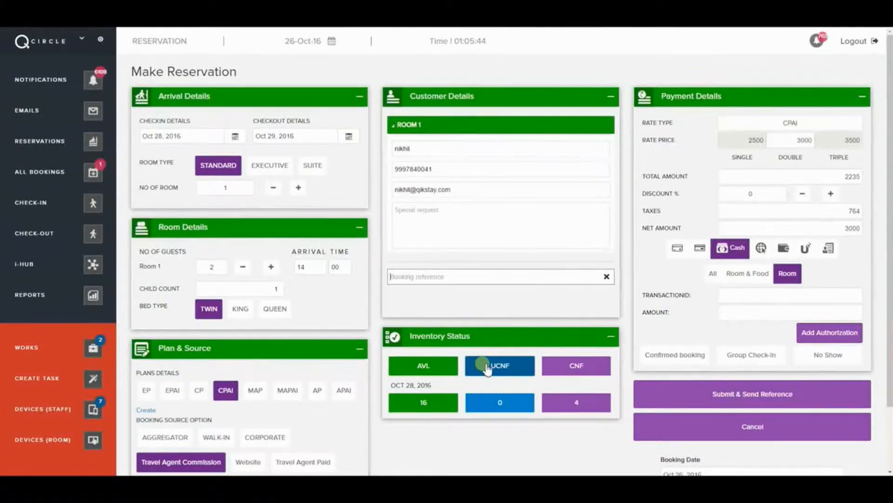
{"action": "left_click", "coordinate": [569, 364]}
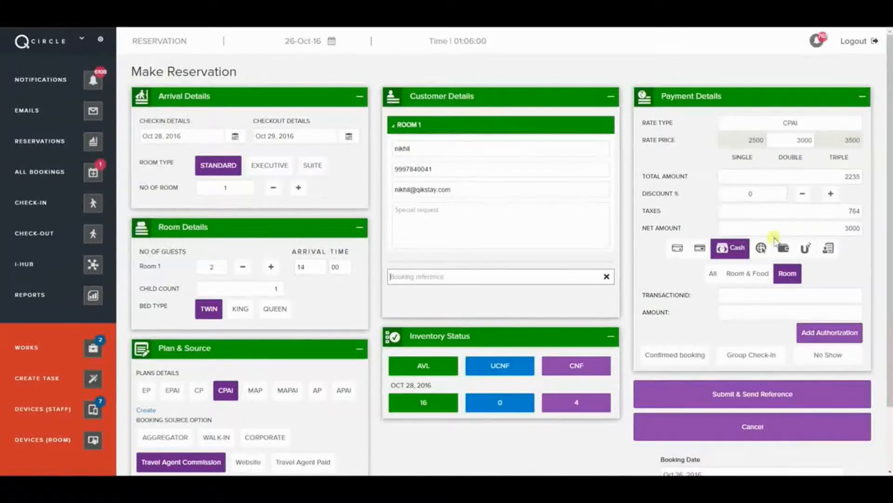
- Select Voucher as the payment mode and apply it to Room only
{"action": "left_click", "coordinate": [678, 249]}
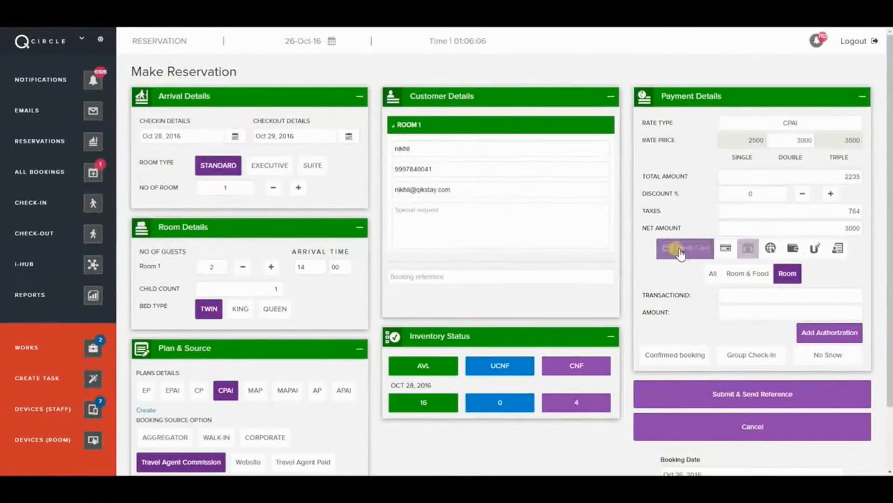
{"action": "left_click", "coordinate": [726, 250]}
{"action": "left_click", "coordinate": [752, 249]}
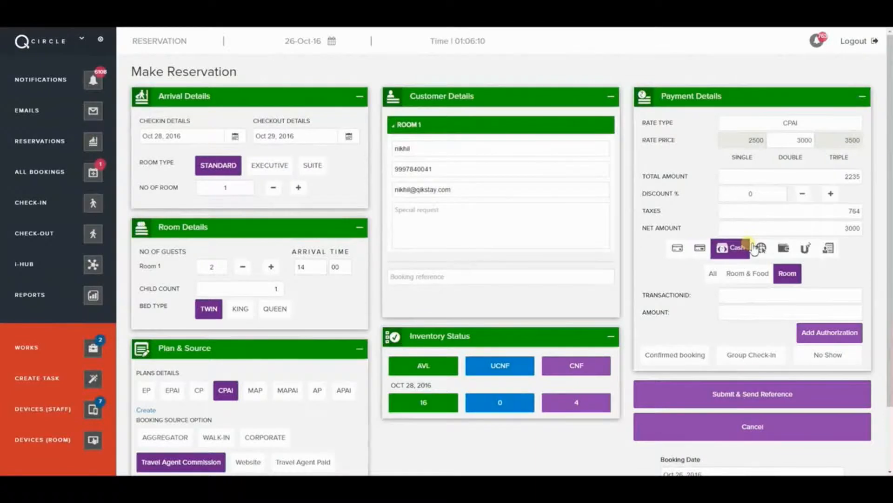
{"action": "left_click", "coordinate": [761, 249]}
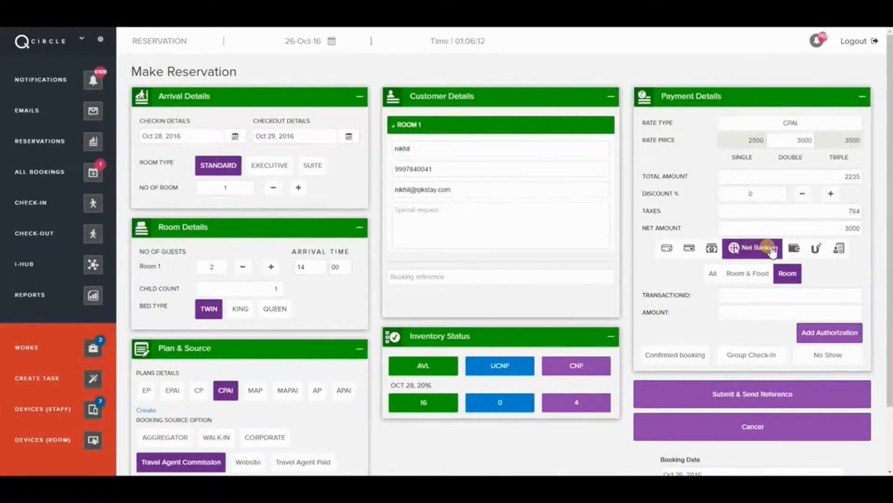
{"action": "left_click", "coordinate": [797, 249]}
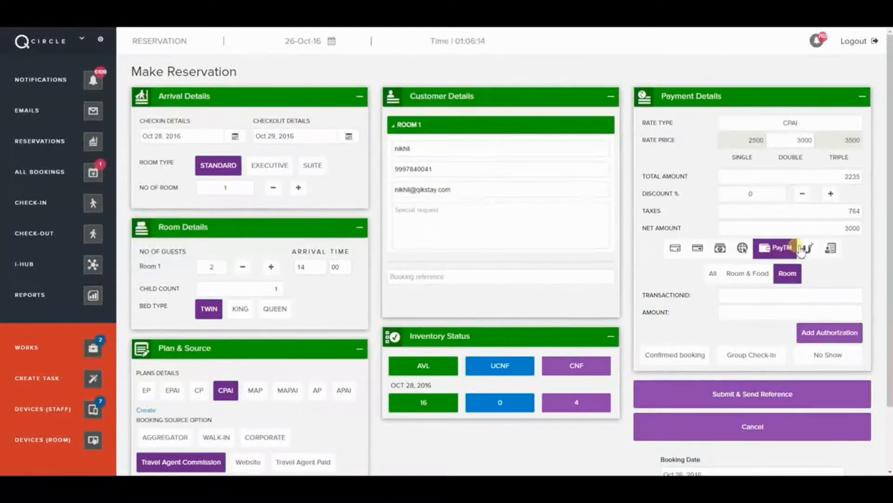
{"action": "left_click", "coordinate": [804, 249]}
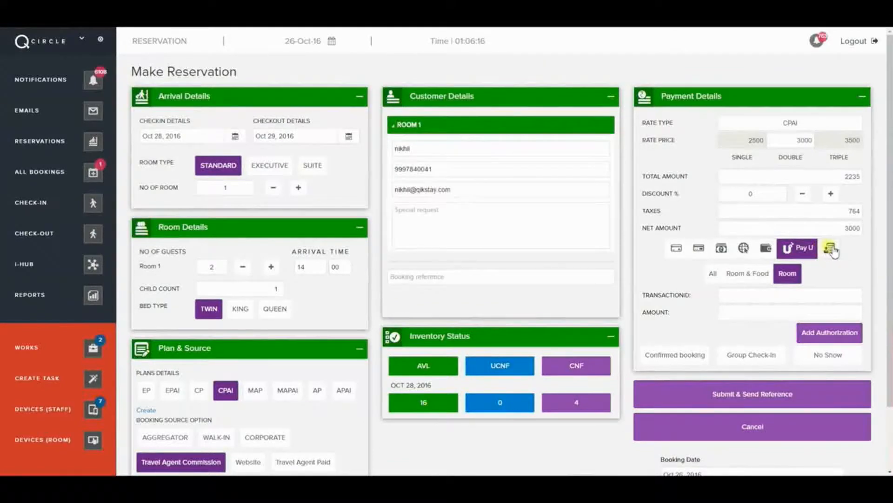
{"action": "left_click", "coordinate": [833, 250]}
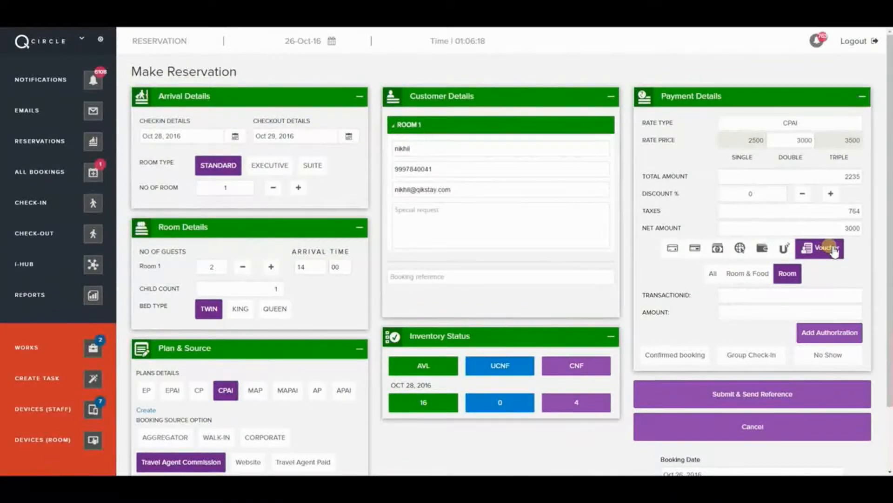
{"action": "left_click", "coordinate": [715, 277]}
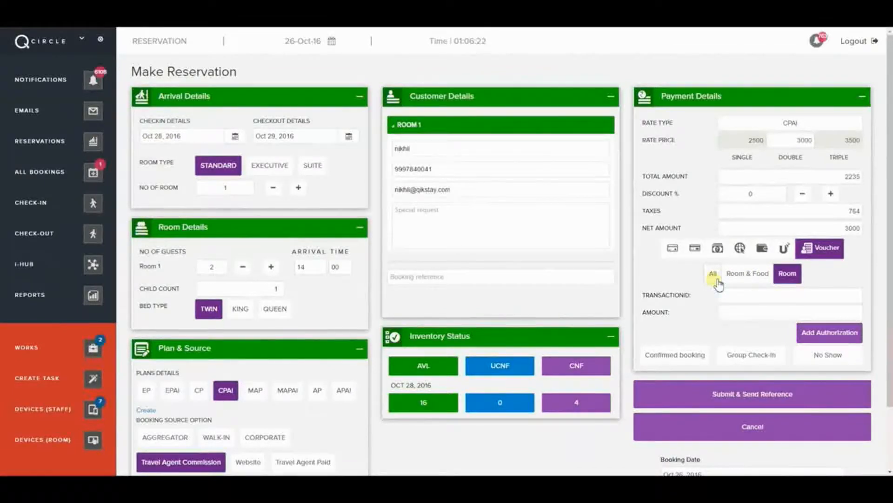
{"action": "left_click", "coordinate": [745, 279]}
{"action": "left_click", "coordinate": [786, 275]}
- Enter transaction ID 1210 and amount 3000, then mark the booking Confirmed
{"action": "left_click", "coordinate": [750, 294]}
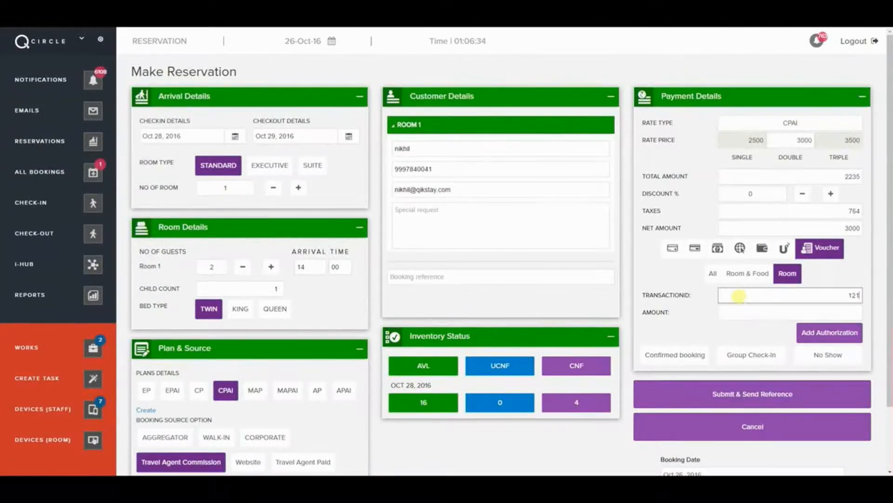
{"action": "left_click", "coordinate": [745, 310]}
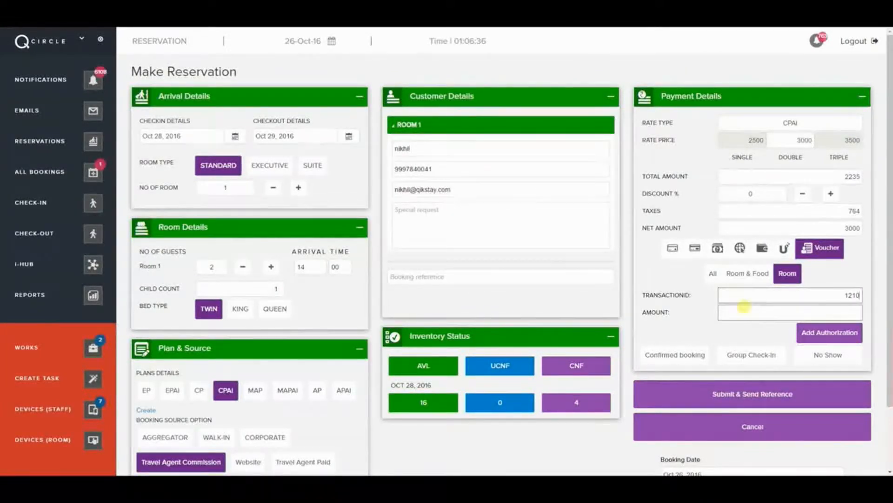
{"action": "type", "text": "3000"}
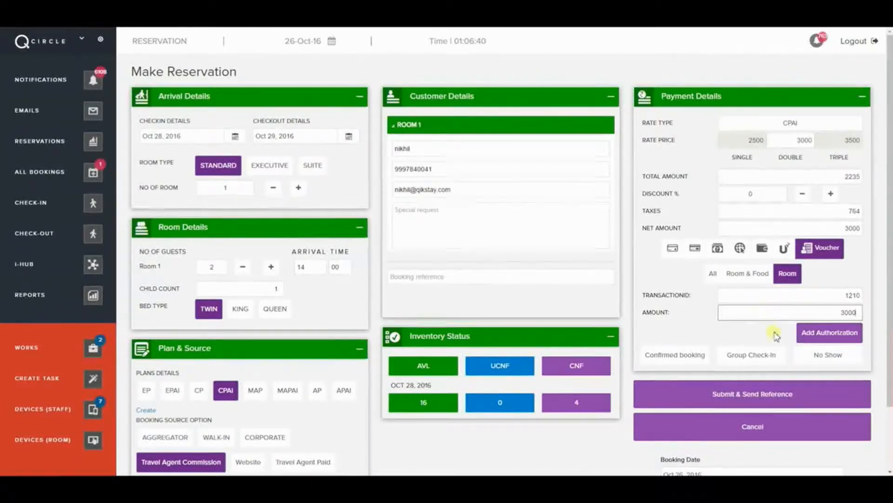
{"action": "left_click", "coordinate": [683, 361]}
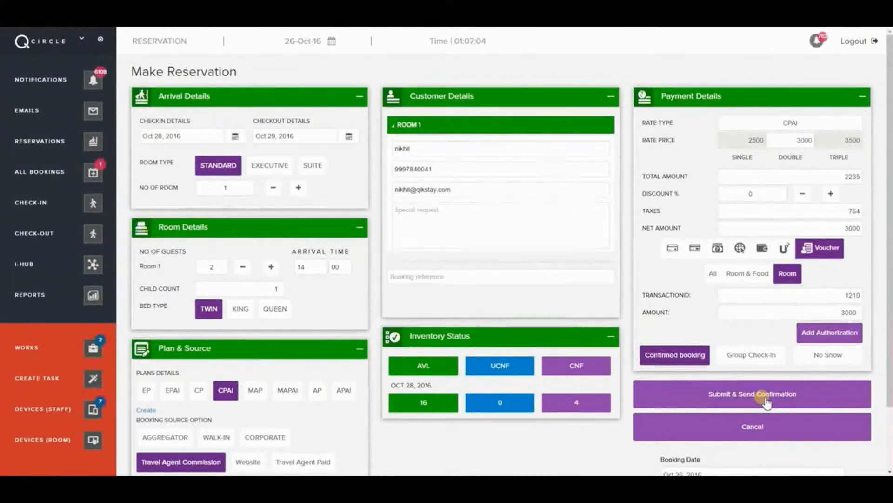
- Submit the reservation with confirmation and accept the Room 201 allotment
{"action": "scroll", "coordinate": [754, 424], "scroll_direction": "down", "scroll_amount": 2}
{"action": "left_click", "coordinate": [708, 396]}
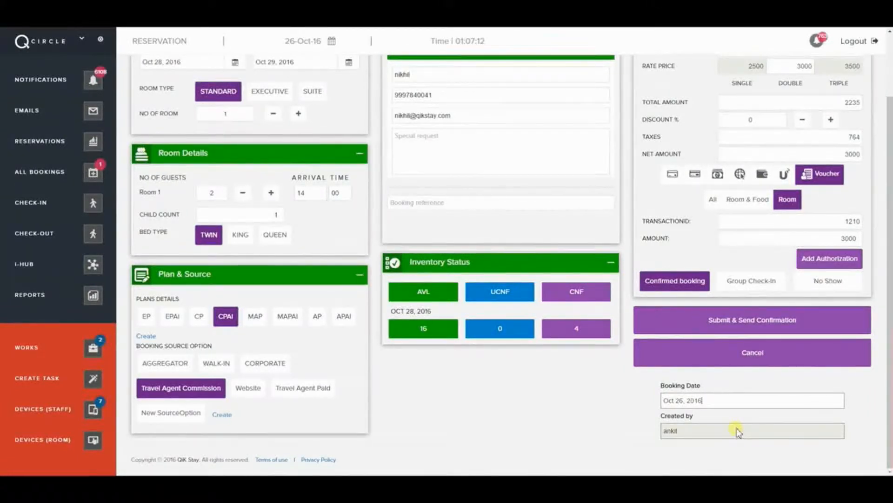
{"action": "left_click", "coordinate": [734, 323]}
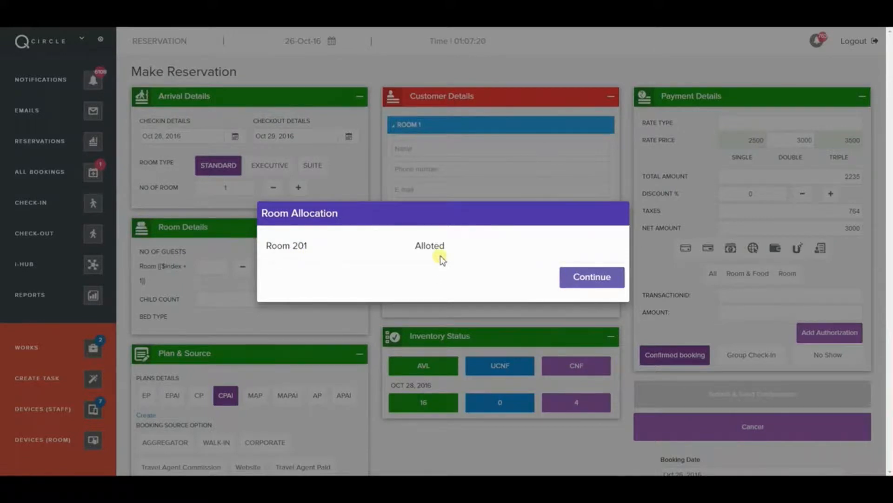
{"action": "left_click", "coordinate": [579, 277]}
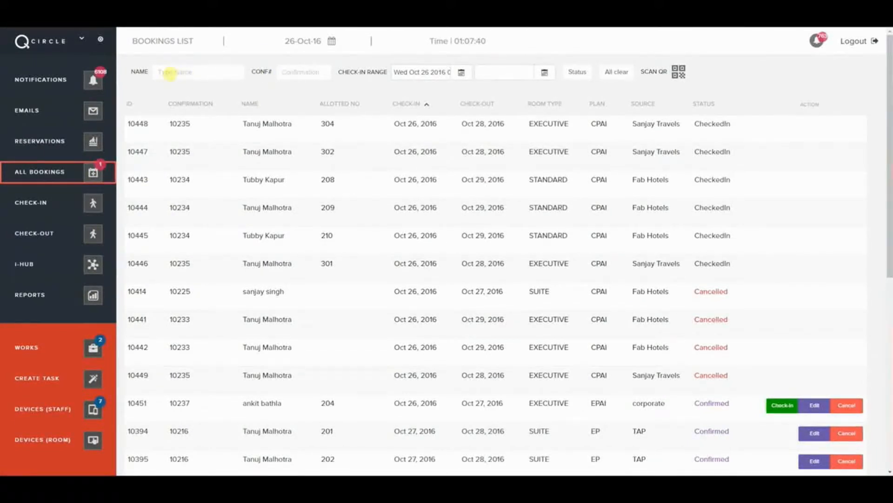
{"action": "left_click", "coordinate": [168, 72]}
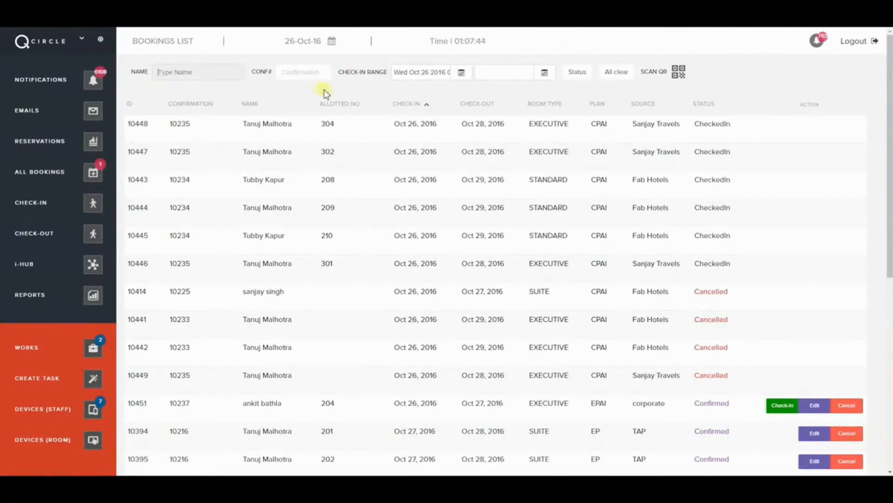
{"action": "left_click", "coordinate": [312, 72]}
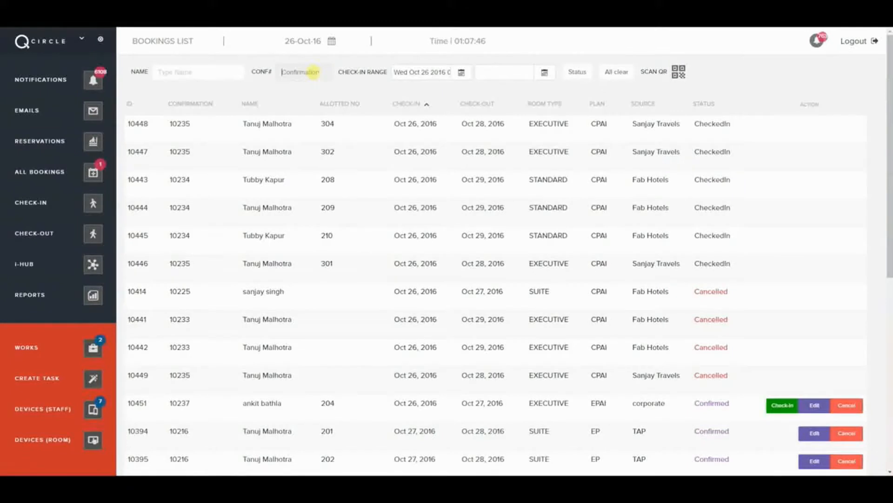
{"action": "left_click", "coordinate": [468, 76]}
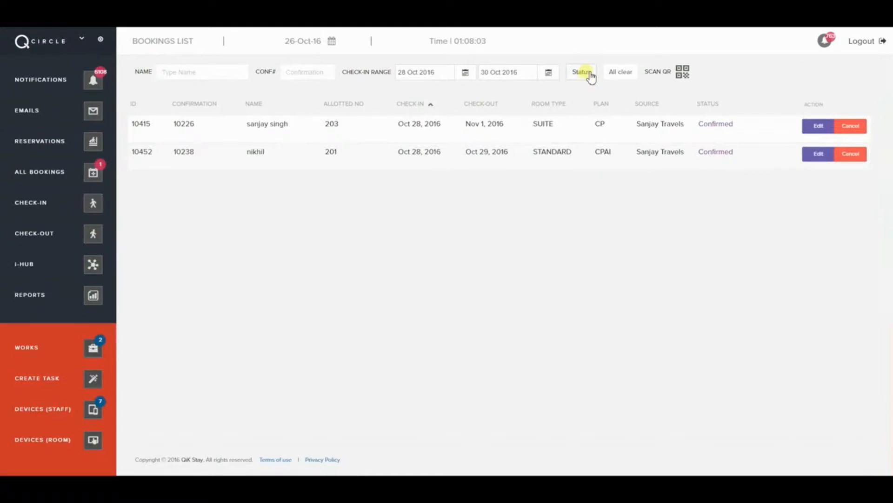
{"action": "left_click", "coordinate": [583, 74]}
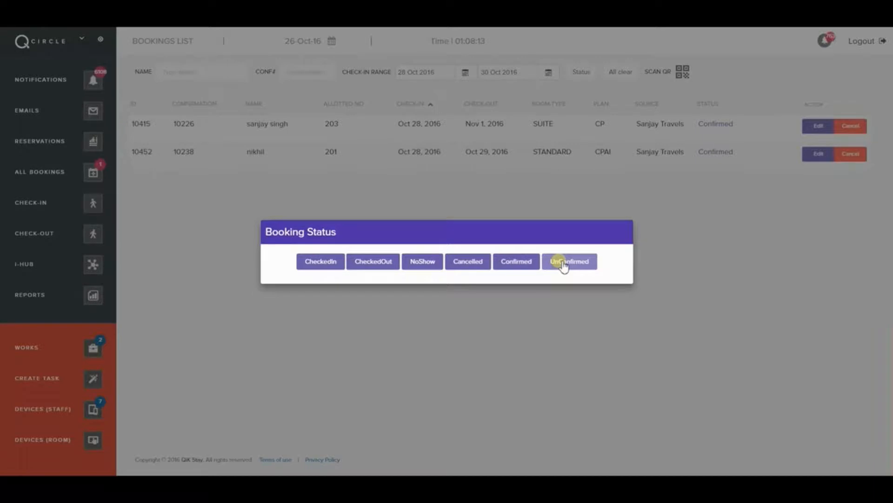
{"action": "left_click", "coordinate": [561, 200]}
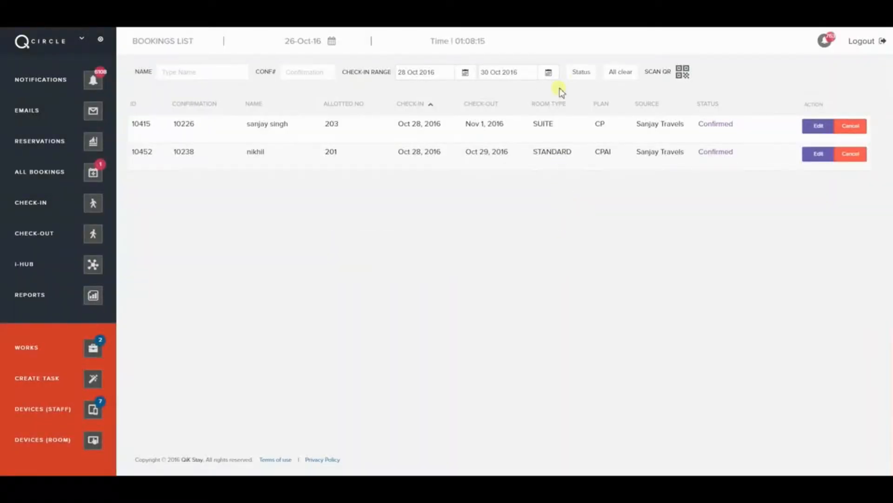
{"action": "left_click", "coordinate": [631, 73]}
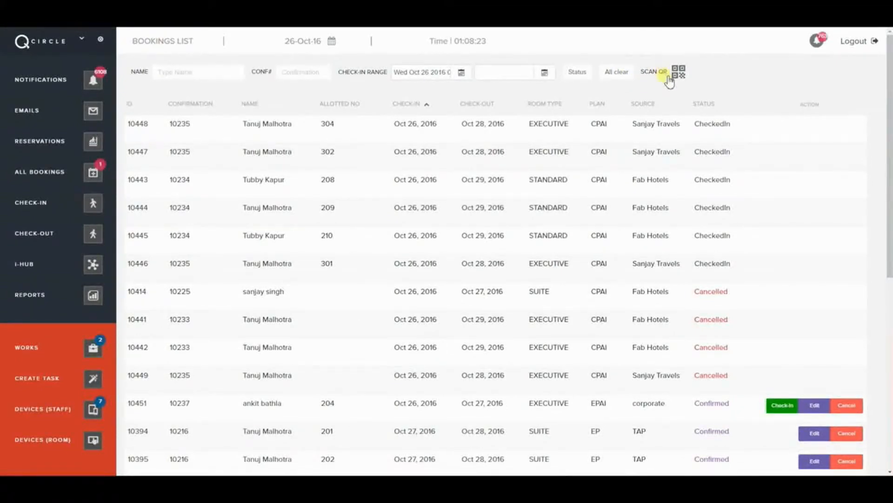
- Sort bookings by check-in date, newest first, and scroll to the confirmed room 204 row
{"action": "left_click", "coordinate": [684, 76]}
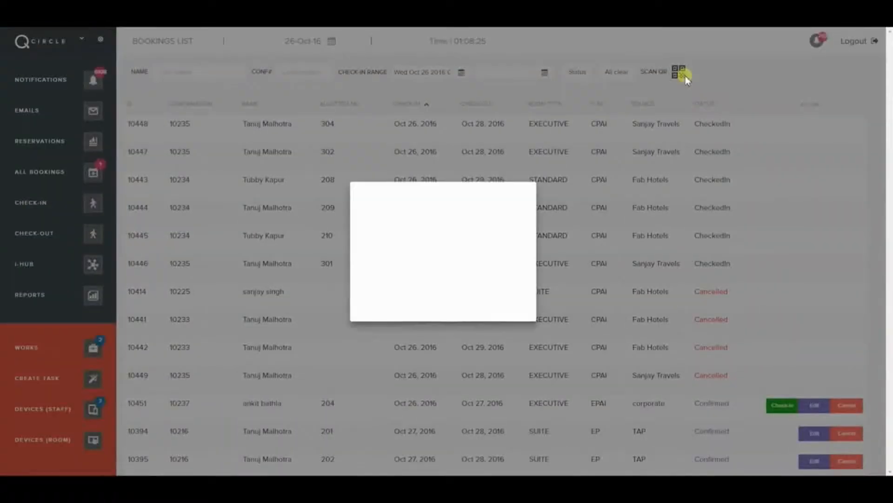
{"action": "left_click", "coordinate": [695, 85]}
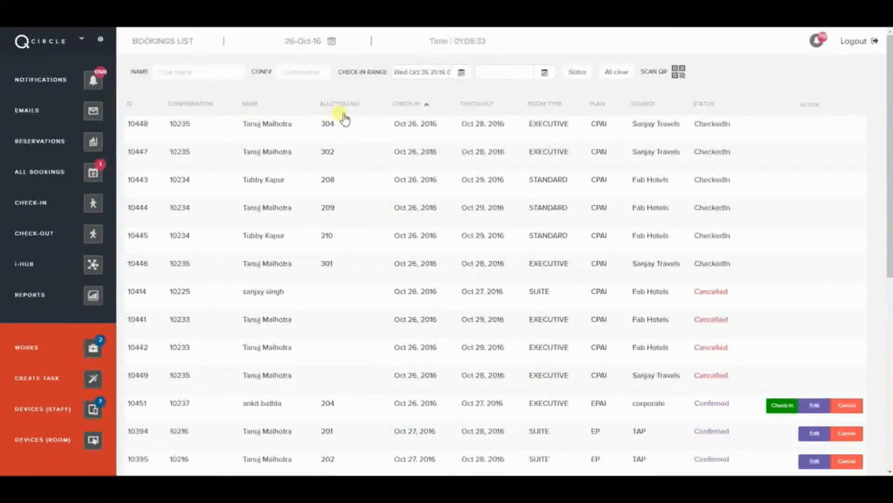
{"action": "left_click", "coordinate": [430, 106]}
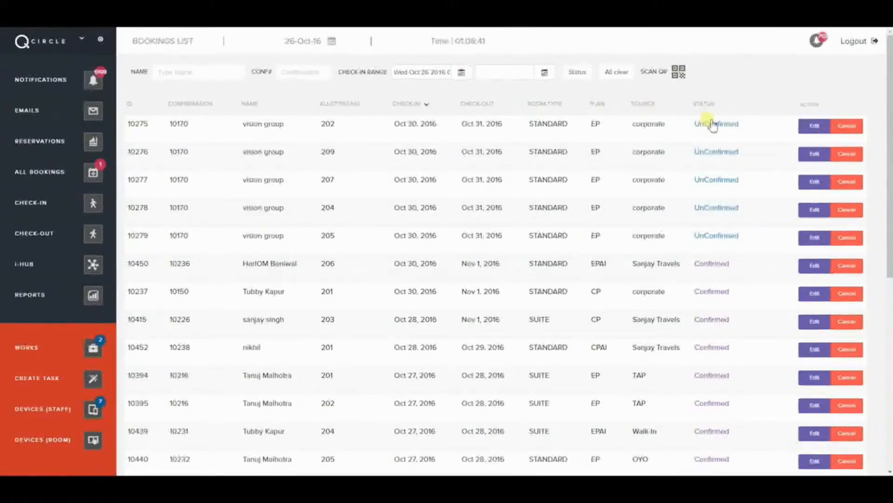
{"action": "scroll", "coordinate": [729, 142], "scroll_direction": "down", "scroll_amount": 2}
{"action": "scroll", "coordinate": [729, 147], "scroll_direction": "down", "scroll_amount": 2}
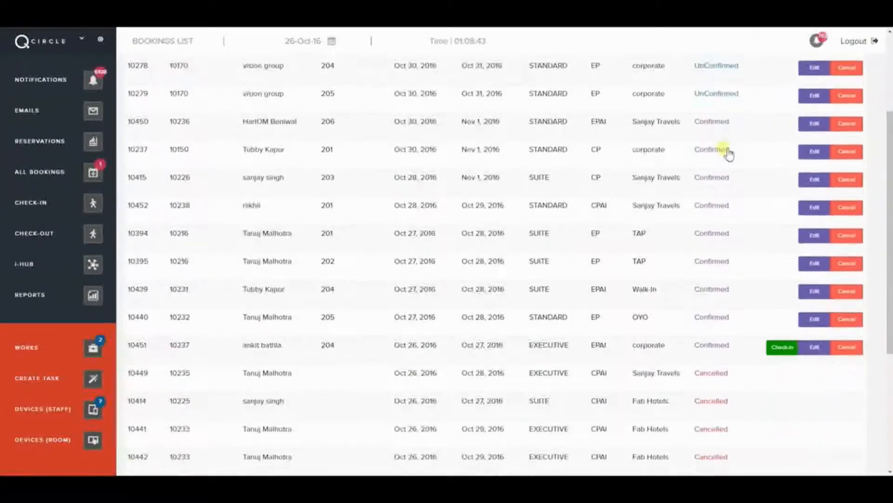
{"action": "scroll", "coordinate": [728, 131], "scroll_direction": "down", "scroll_amount": 1}
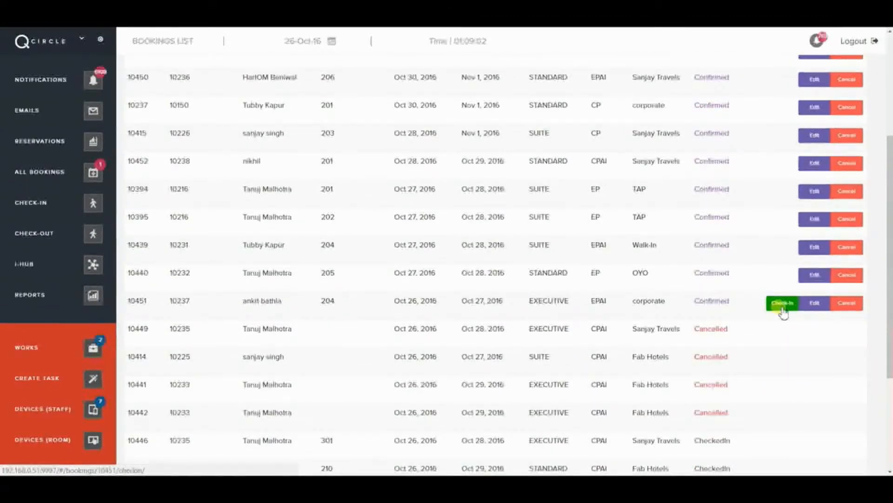
{"action": "left_click", "coordinate": [822, 304]}
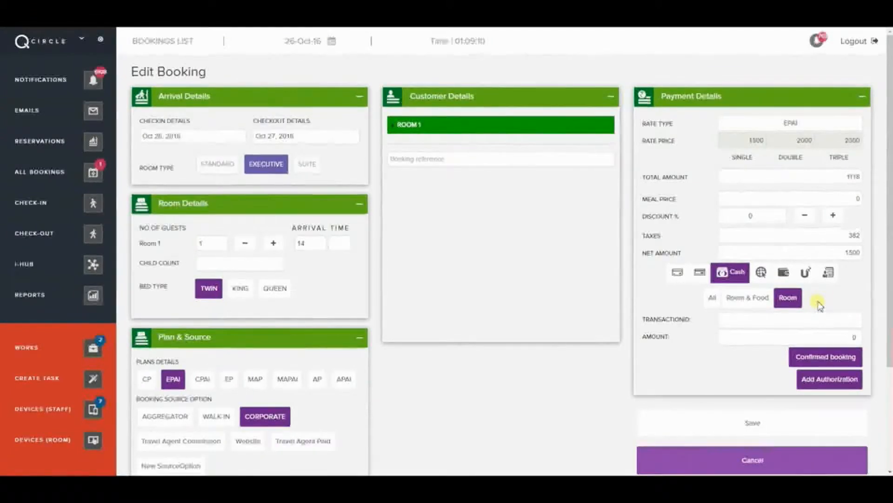
{"action": "scroll", "coordinate": [820, 304], "scroll_direction": "down", "scroll_amount": 3}
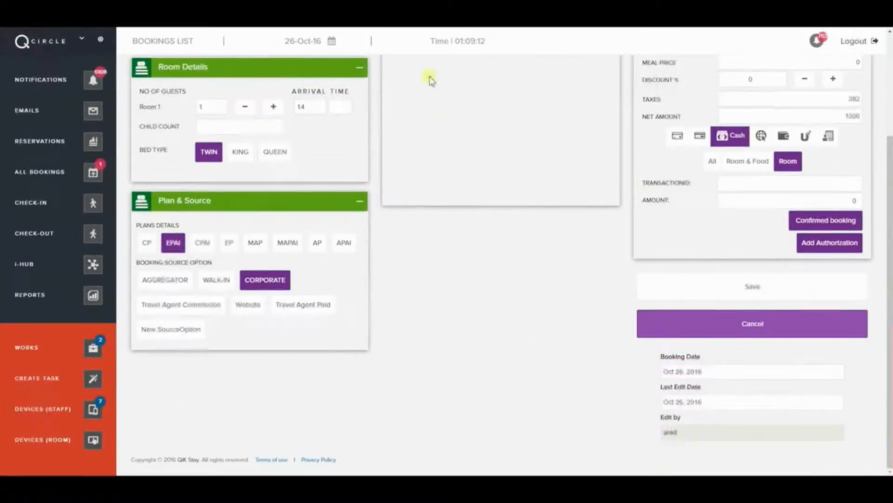
{"action": "left_click", "coordinate": [814, 322]}
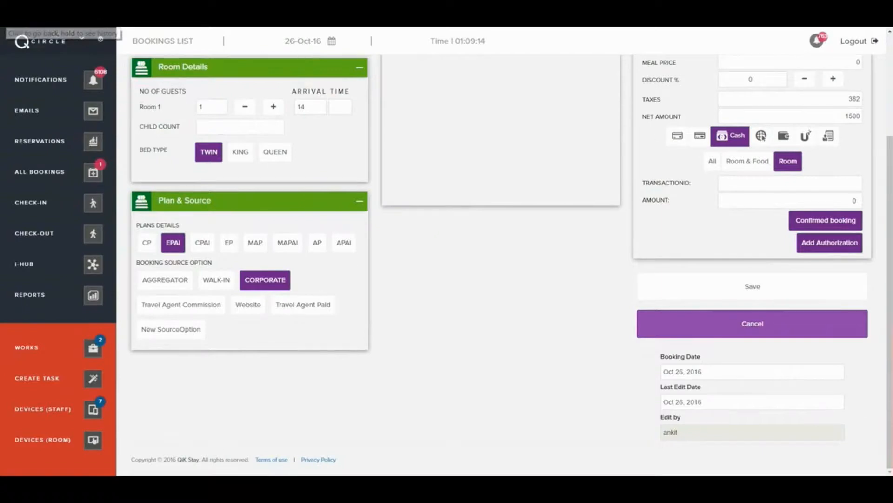
{"action": "scroll", "coordinate": [783, 379], "scroll_direction": "down", "scroll_amount": 2}
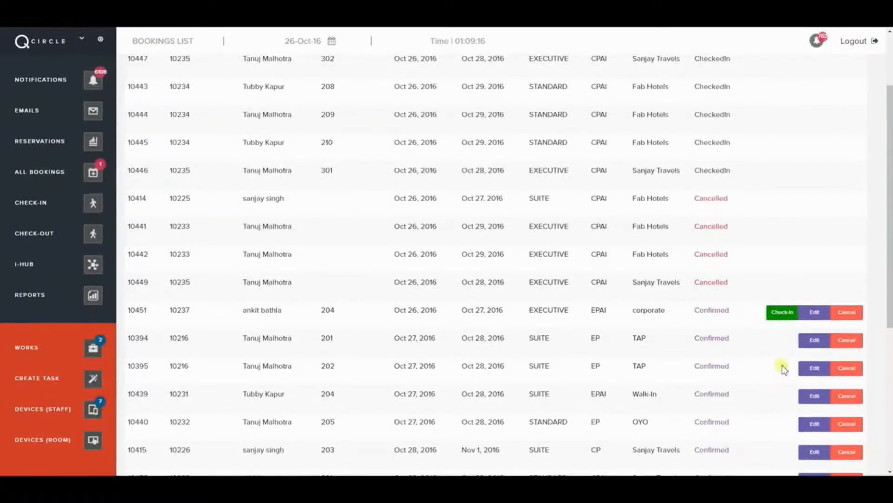
- Begin cancelling the room 204 booking and focus the cancellation Reason field
{"action": "left_click", "coordinate": [849, 314]}
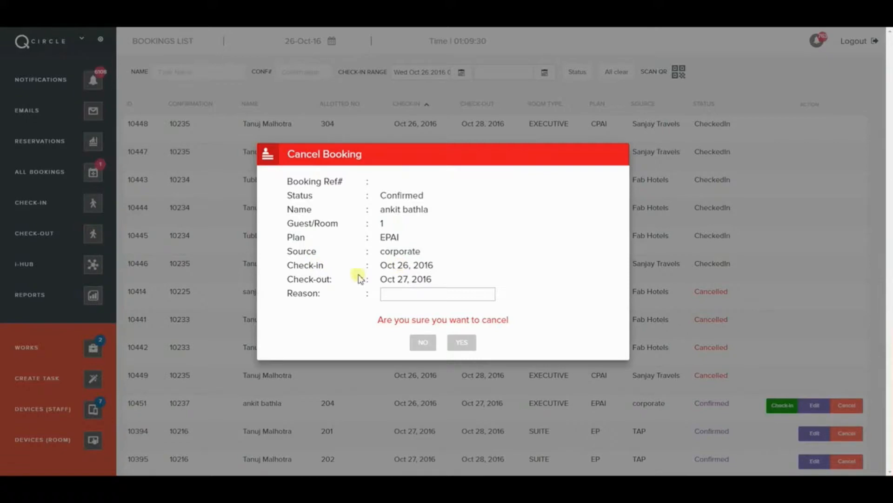
{"action": "left_click", "coordinate": [392, 293]}
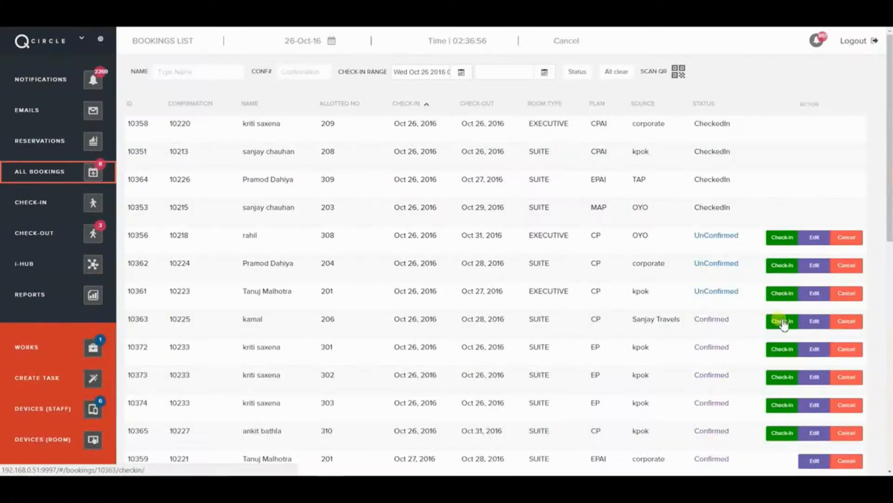
- Start check-in for the room 206 suite and review guest count, bed type and contact details
{"action": "left_click", "coordinate": [783, 321]}
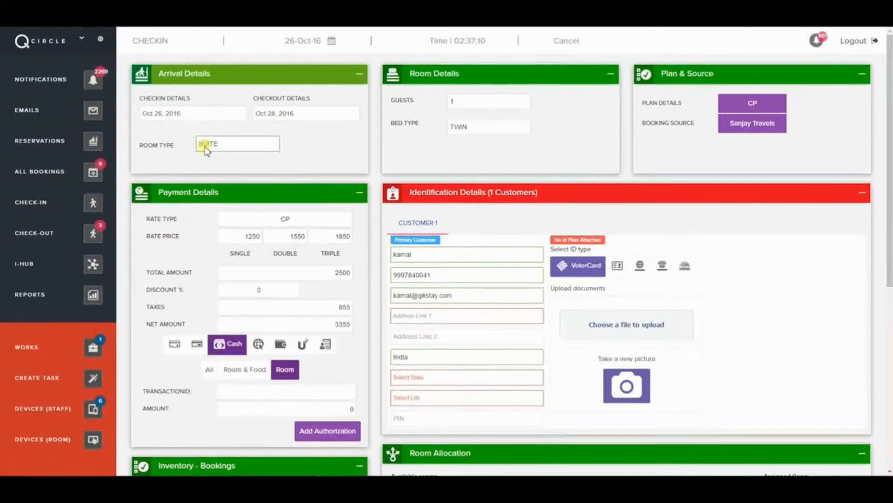
{"action": "scroll", "coordinate": [255, 252], "scroll_direction": "down", "scroll_amount": 2}
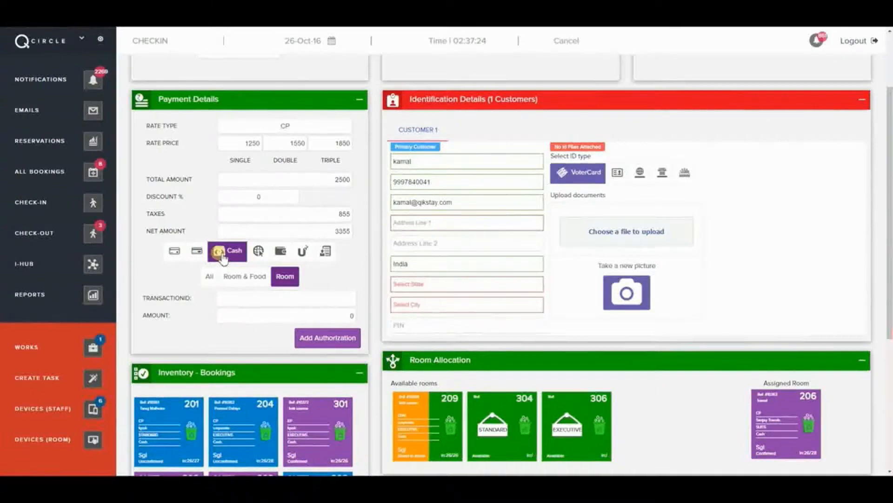
{"action": "scroll", "coordinate": [223, 258], "scroll_direction": "down", "scroll_amount": 2}
{"action": "scroll", "coordinate": [221, 258], "scroll_direction": "up", "scroll_amount": 3}
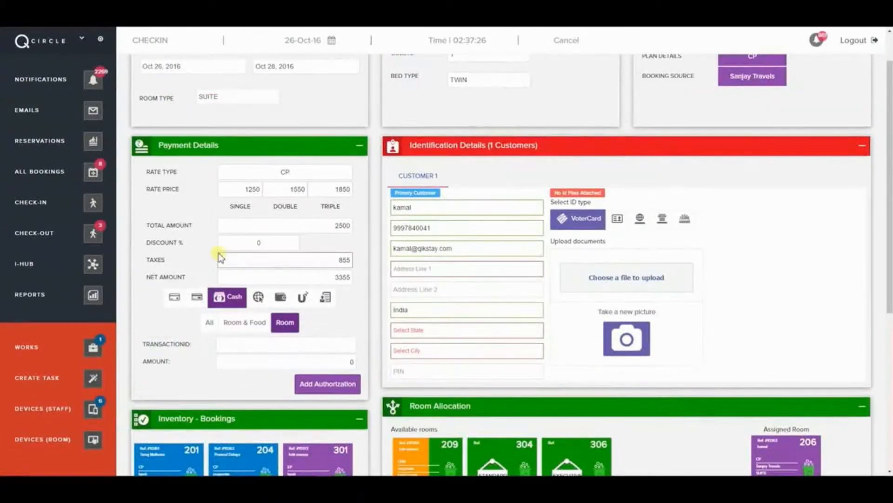
{"action": "scroll", "coordinate": [221, 258], "scroll_direction": "up", "scroll_amount": 1}
{"action": "left_click", "coordinate": [462, 106]}
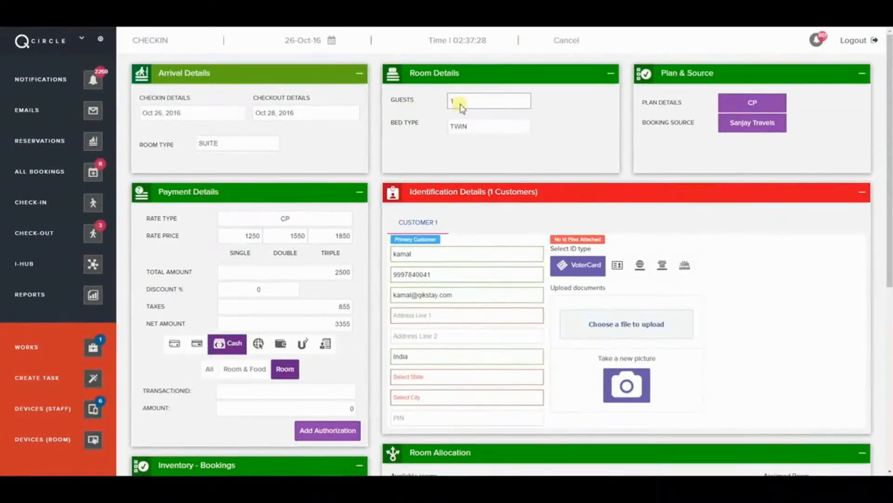
{"action": "left_click", "coordinate": [453, 131]}
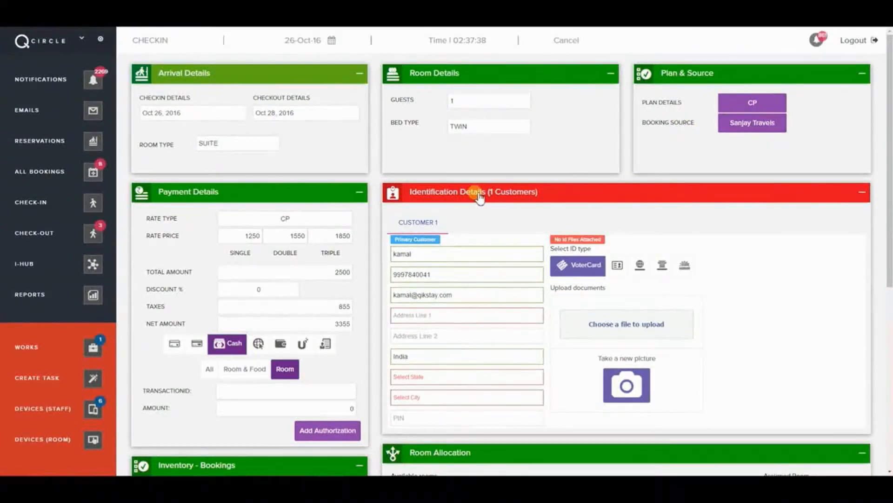
{"action": "scroll", "coordinate": [480, 197], "scroll_direction": "down", "scroll_amount": 2}
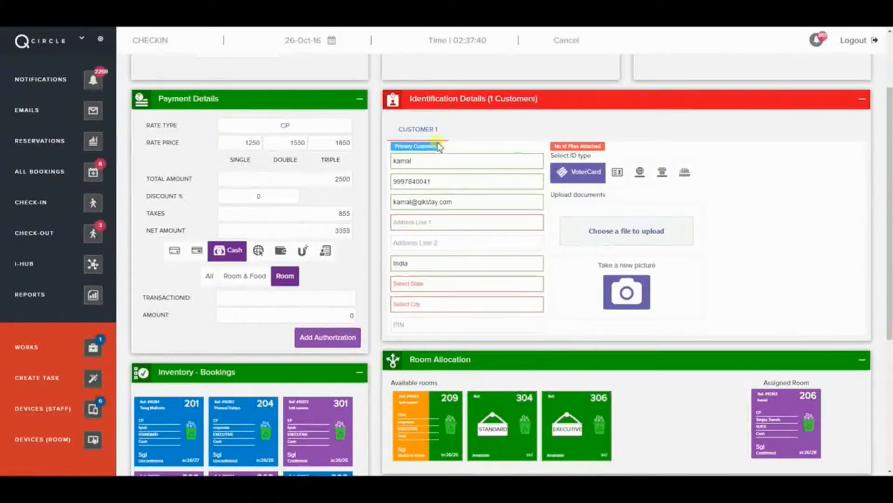
{"action": "left_click", "coordinate": [431, 160]}
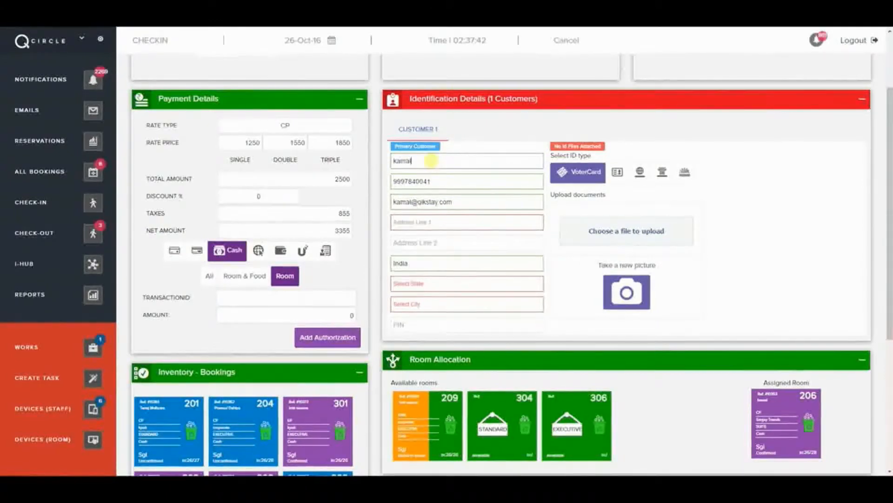
{"action": "left_click", "coordinate": [438, 181]}
{"action": "left_click", "coordinate": [459, 202]}
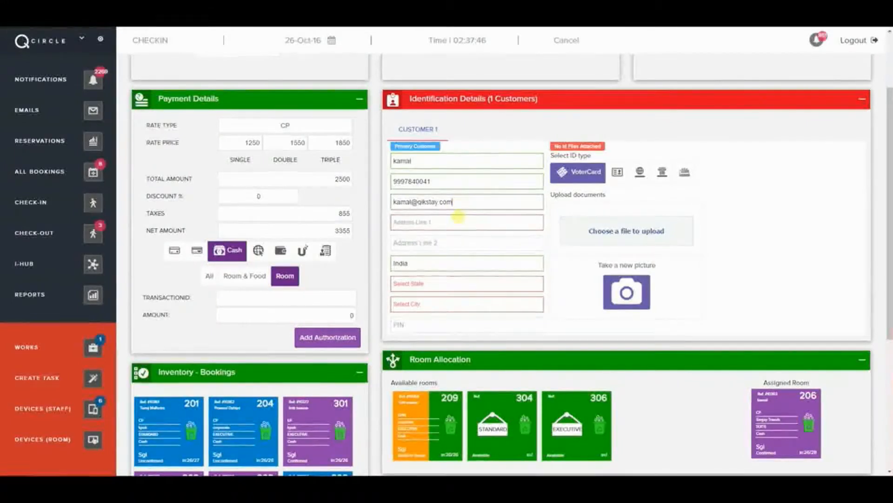
- Fill the guest's street address, state, city and PIN code from the autocomplete suggestions
{"action": "left_click", "coordinate": [457, 222]}
{"action": "type", "text": "f"}
{"action": "left_click", "coordinate": [424, 306]}
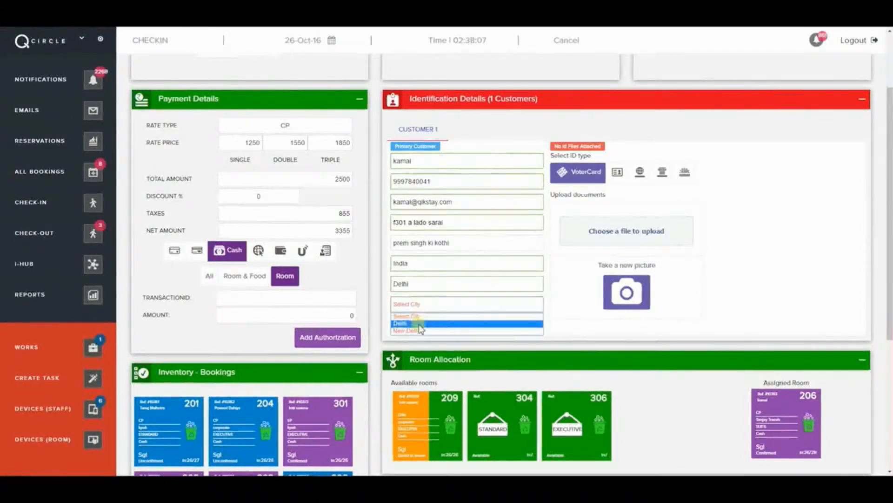
{"action": "left_click", "coordinate": [416, 330]}
{"action": "left_click", "coordinate": [416, 329]}
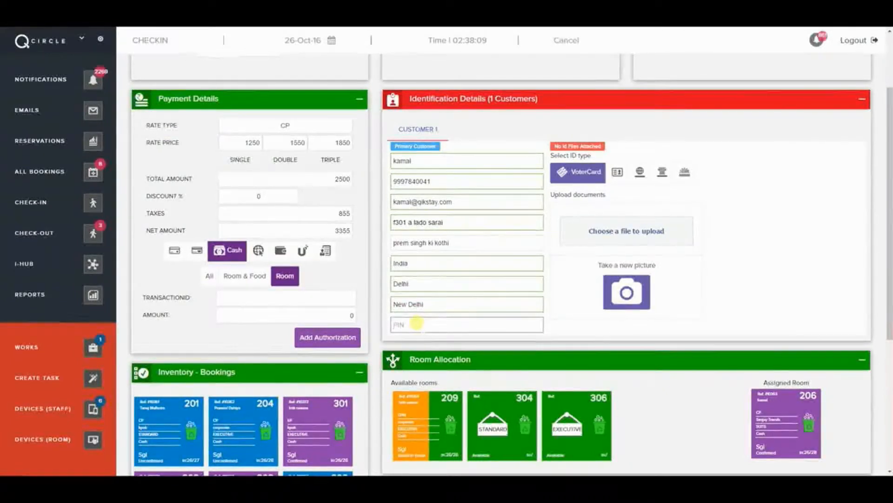
{"action": "type", "text": "110030"}
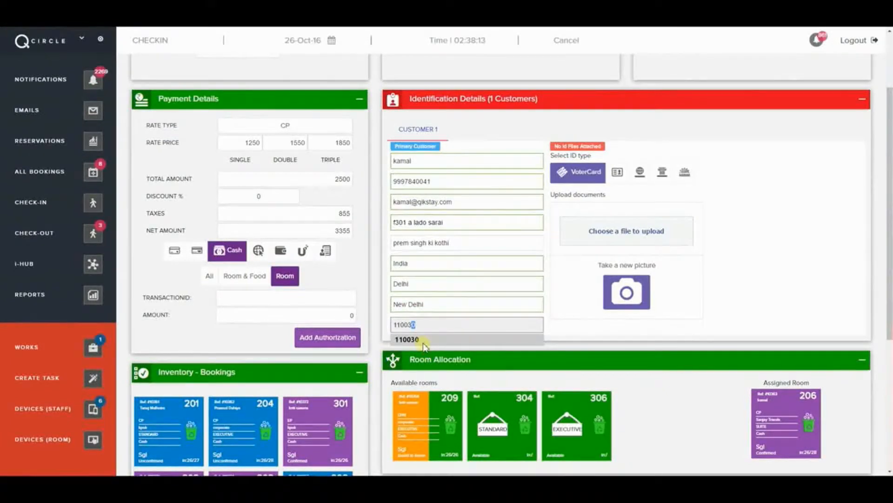
{"action": "left_click", "coordinate": [425, 339]}
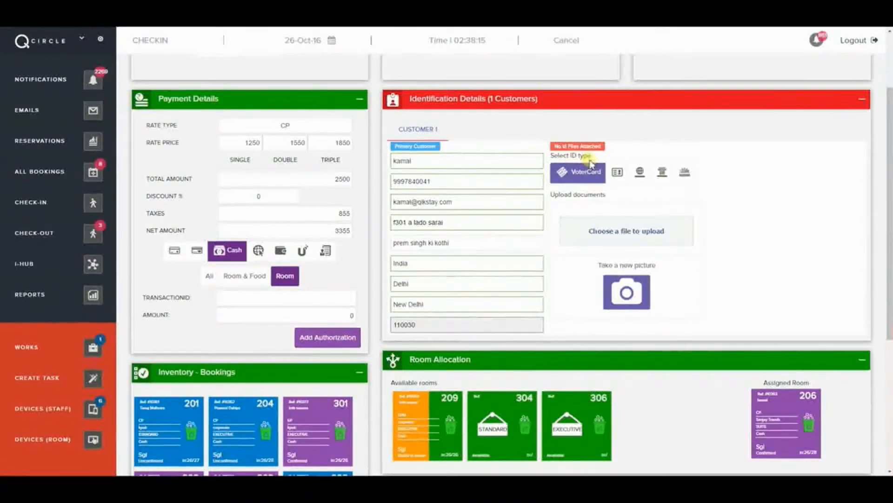
- Set the guest's ID type to DrivingLicense
{"action": "left_click", "coordinate": [617, 172]}
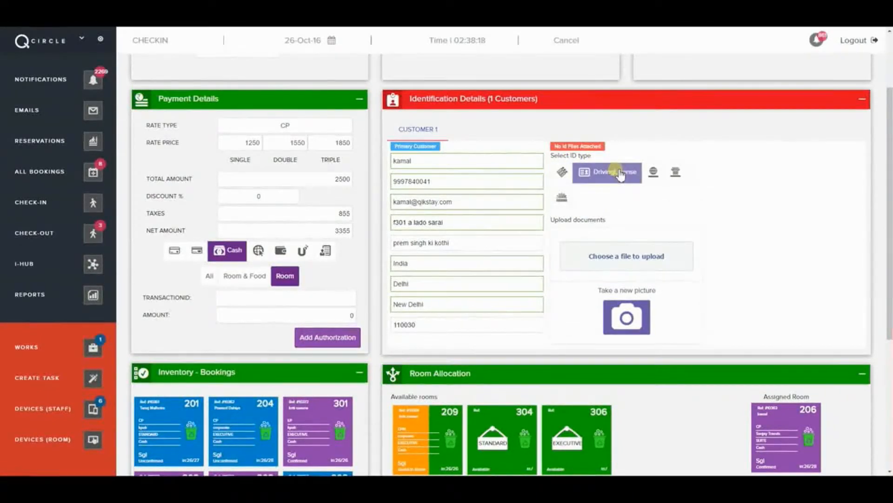
{"action": "left_click", "coordinate": [654, 172]}
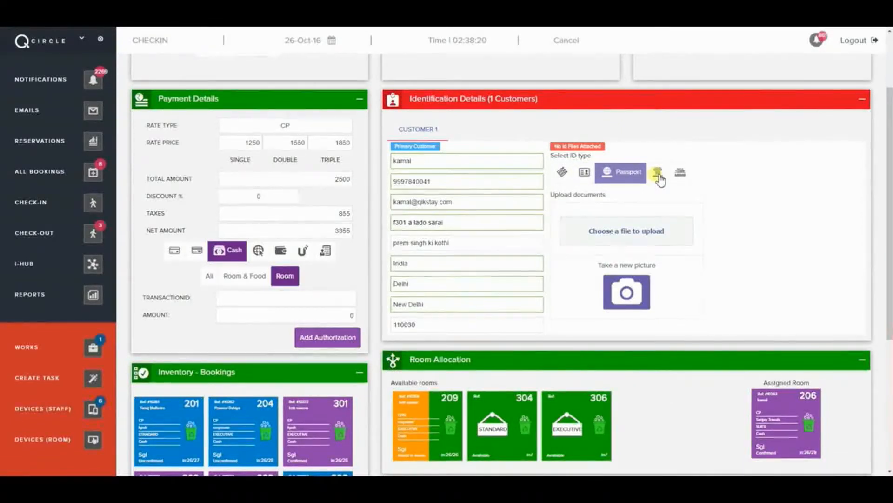
{"action": "left_click", "coordinate": [658, 175]}
{"action": "left_click", "coordinate": [686, 175]}
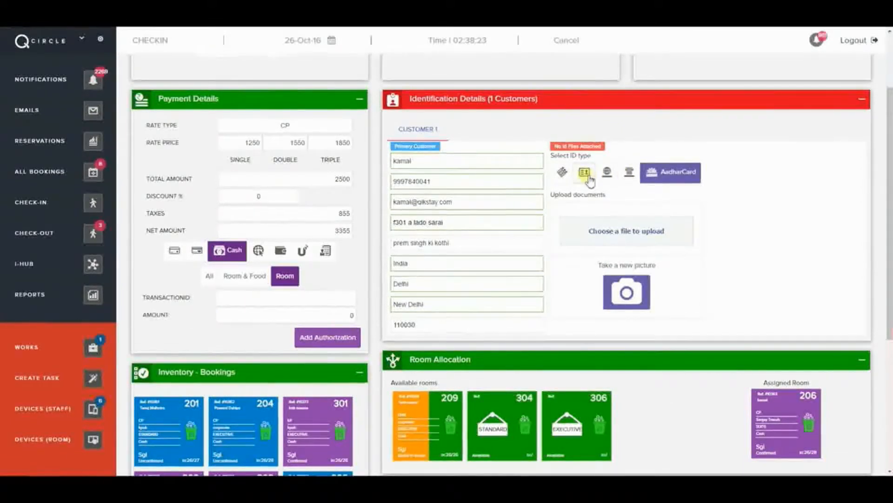
{"action": "left_click", "coordinate": [584, 173]}
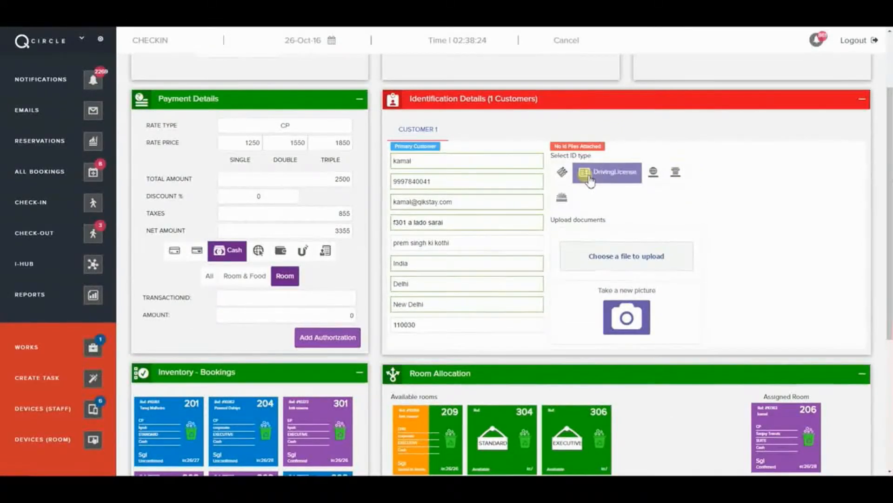
- Upload the License image as the guest's ID document
{"action": "left_click", "coordinate": [606, 261]}
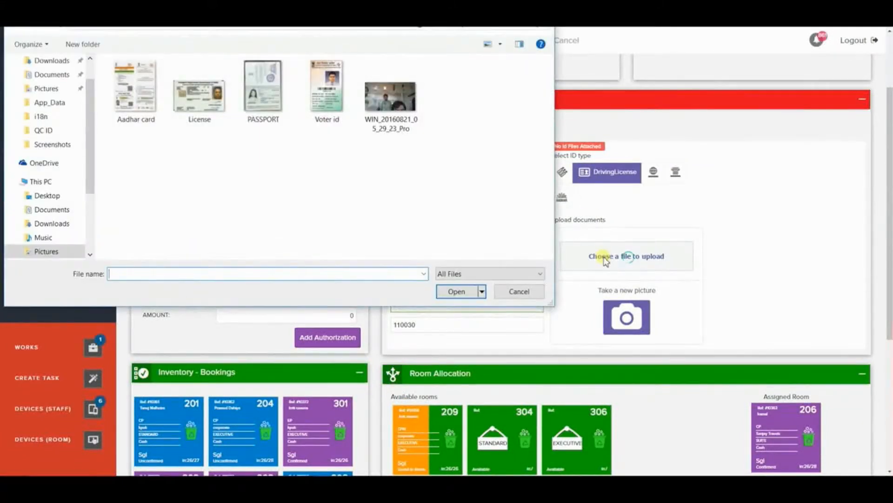
{"action": "left_click", "coordinate": [208, 124]}
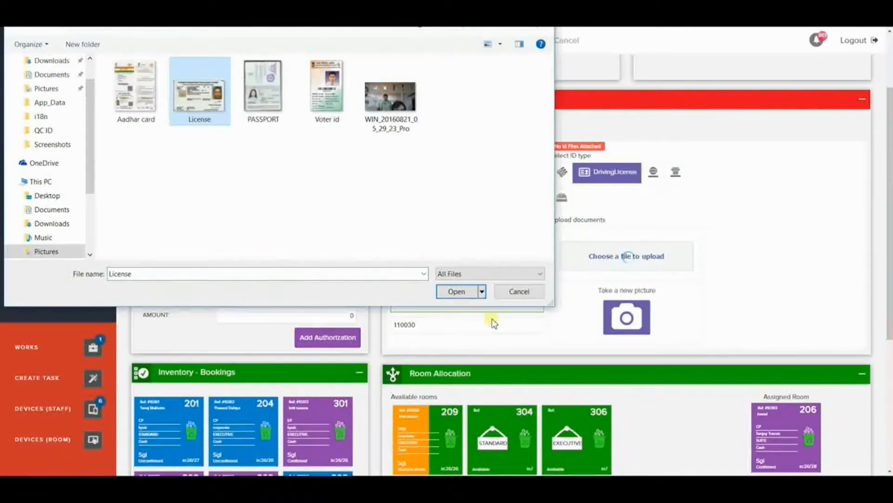
{"action": "left_click", "coordinate": [456, 292]}
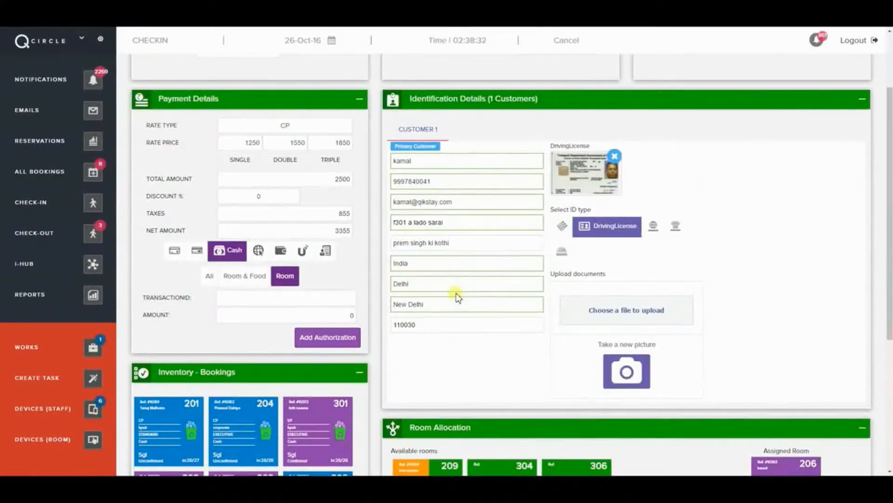
{"action": "left_click", "coordinate": [626, 370]}
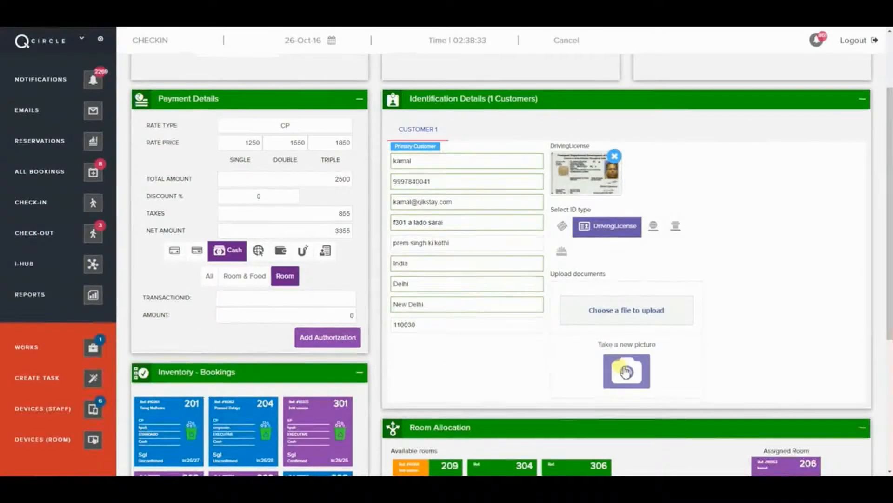
- Allocate room 304 to the guest and submit the check-in
{"action": "scroll", "coordinate": [576, 375], "scroll_direction": "down", "scroll_amount": 5}
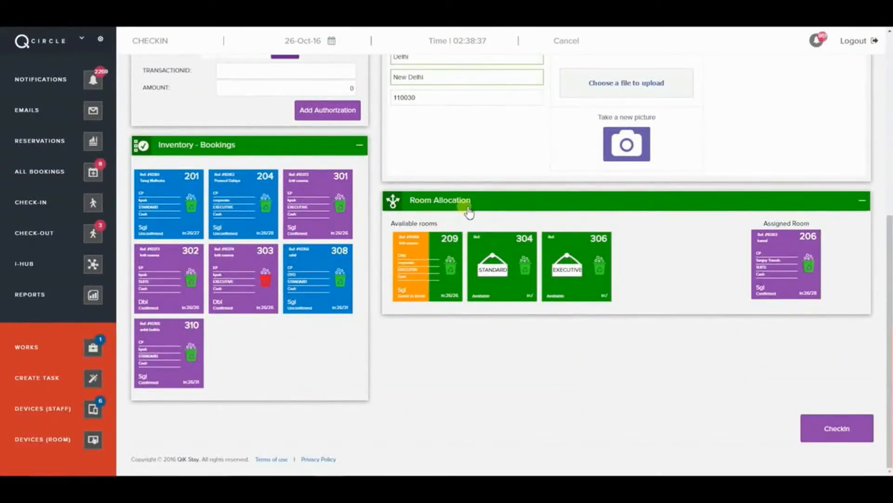
{"action": "left_click", "coordinate": [804, 276]}
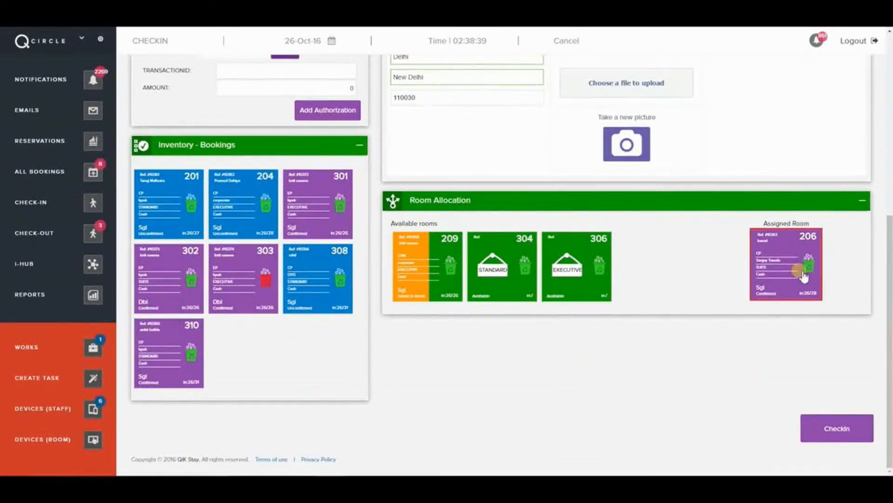
{"action": "left_click", "coordinate": [431, 266]}
{"action": "left_click", "coordinate": [496, 265]}
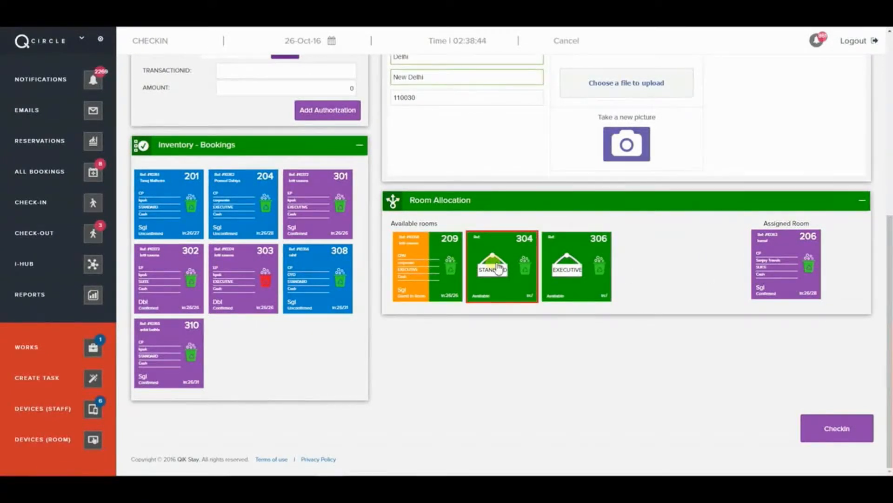
{"action": "left_click", "coordinate": [838, 435]}
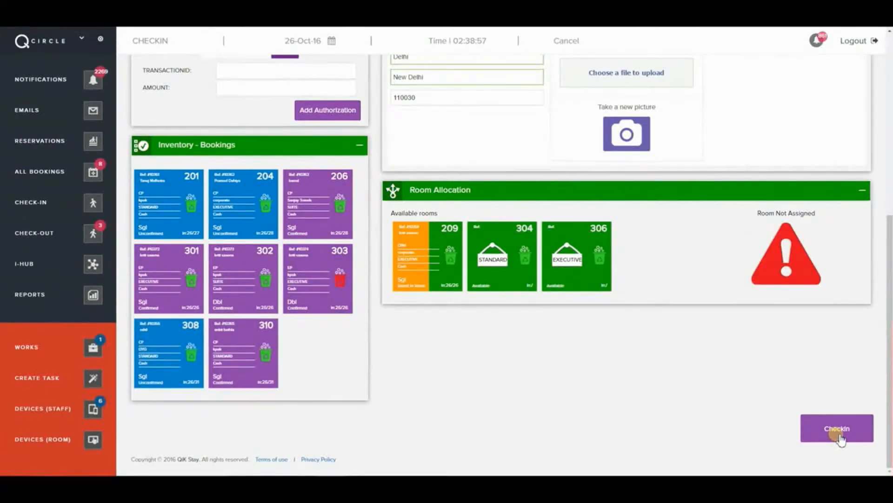
{"action": "left_click", "coordinate": [837, 433]}
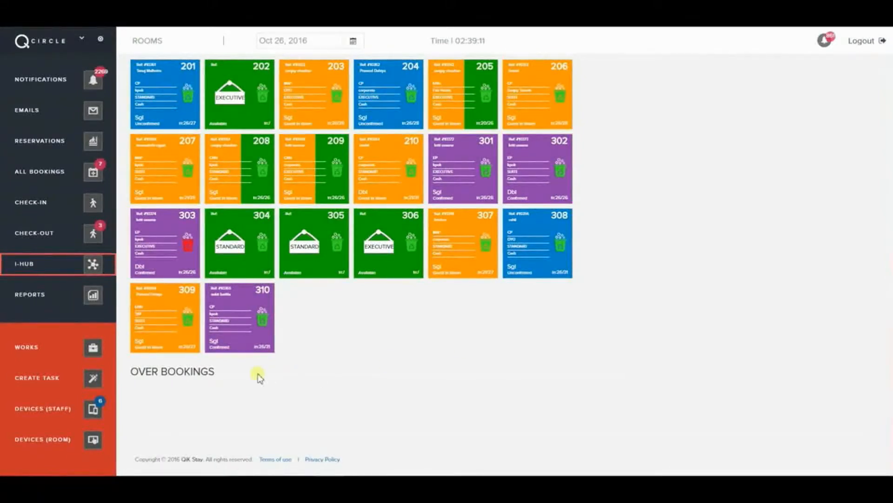
- Open room 203's details and expand its guest and bill details
{"action": "left_click", "coordinate": [169, 117]}
{"action": "left_click", "coordinate": [300, 120]}
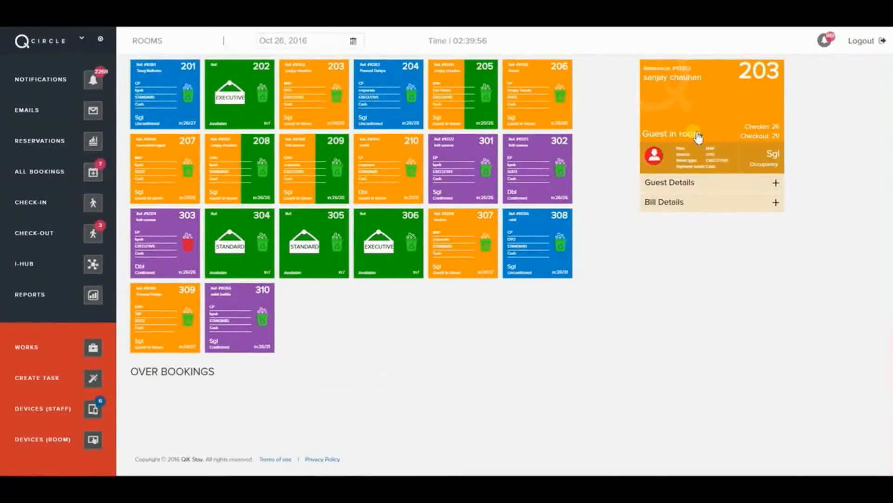
{"action": "left_click", "coordinate": [697, 184]}
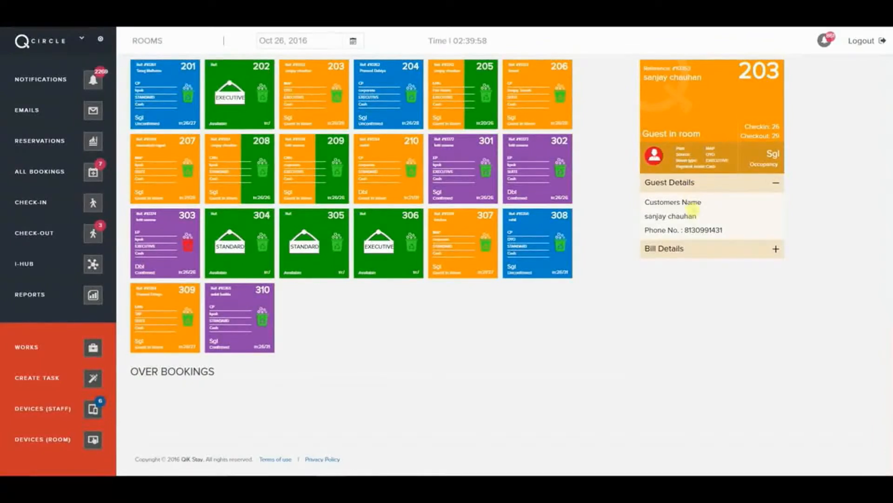
{"action": "left_click", "coordinate": [703, 250]}
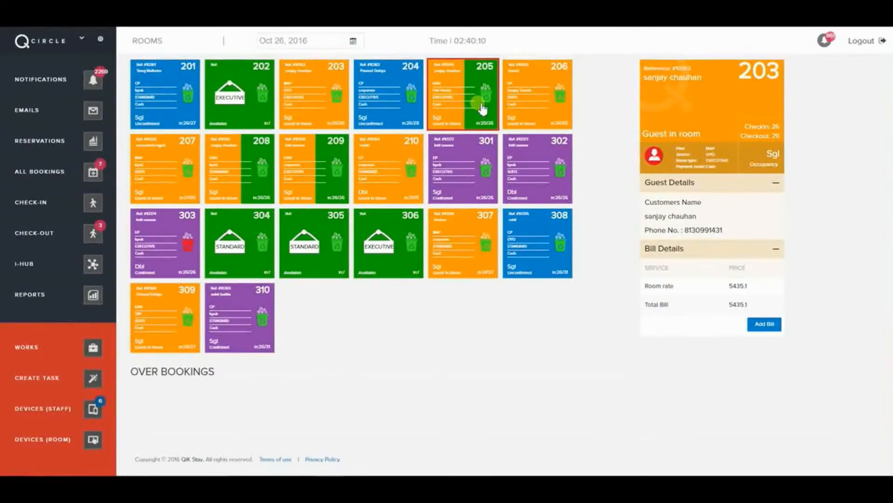
- Open room 301's booking and expand its guest details and 1878.8 bill
{"action": "left_click", "coordinate": [471, 161]}
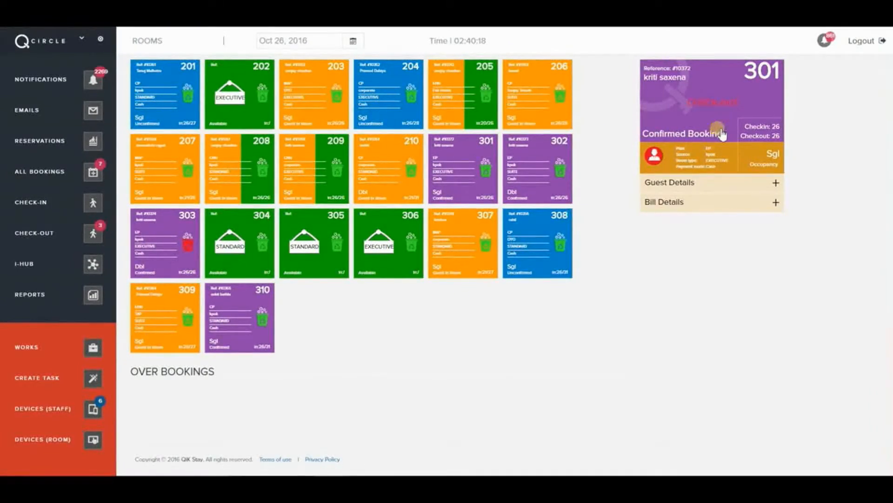
{"action": "left_click", "coordinate": [706, 186]}
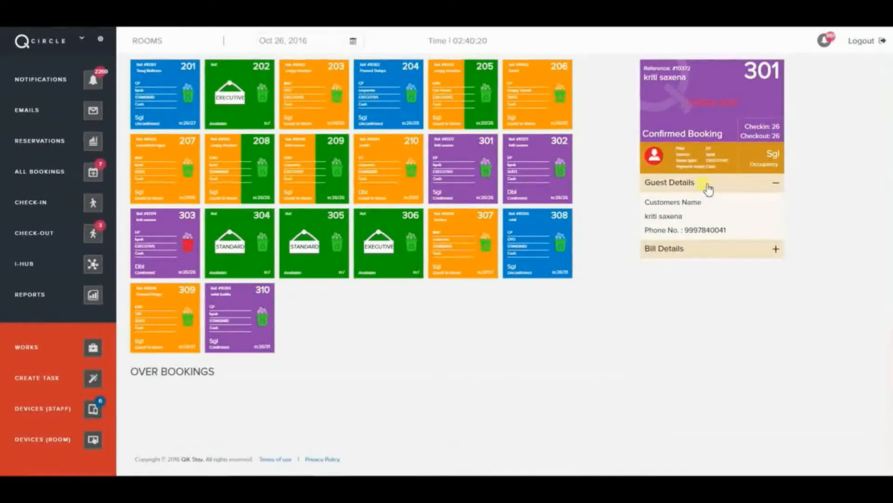
{"action": "left_click", "coordinate": [708, 249]}
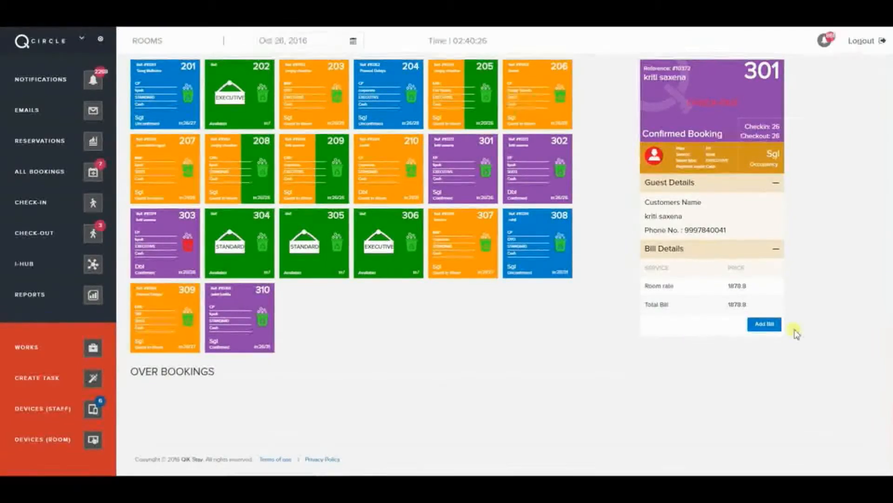
- Add a 'food' service of type Food priced 500 to room 301's bill, then go to Reports
{"action": "left_click", "coordinate": [772, 324]}
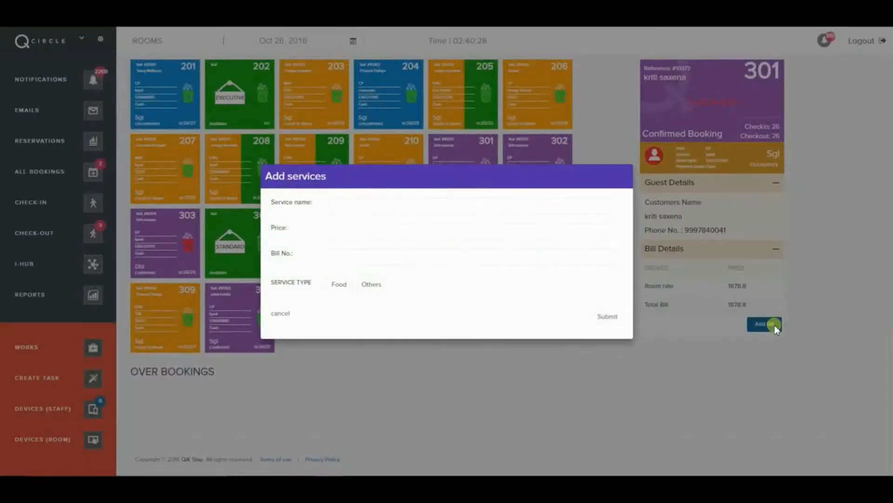
{"action": "left_click", "coordinate": [339, 205]}
{"action": "type", "text": "food"}
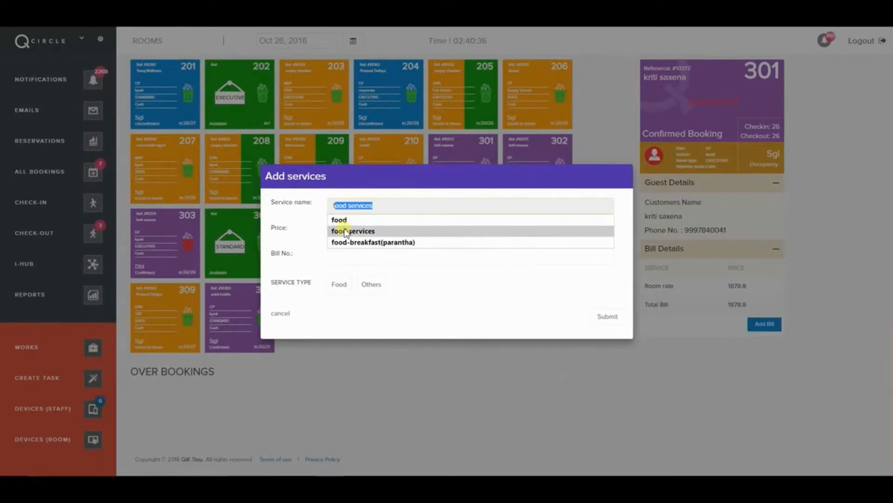
{"action": "left_click", "coordinate": [340, 219]}
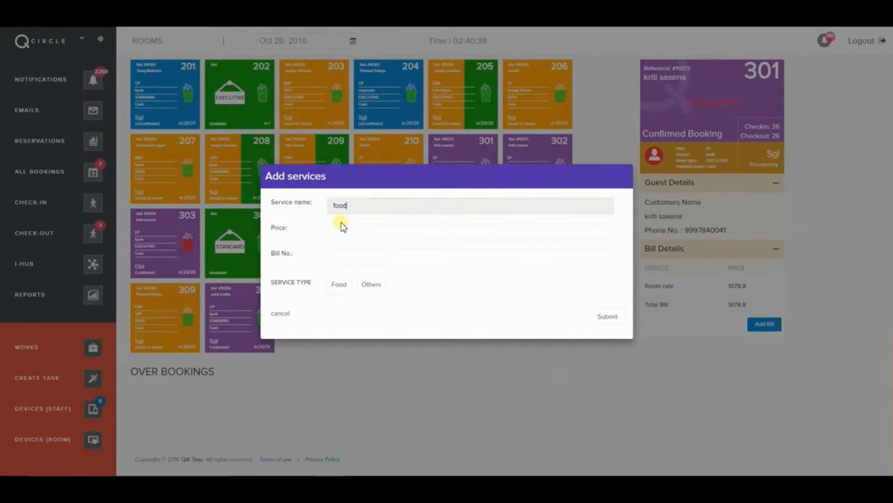
{"action": "left_click", "coordinate": [347, 228]}
{"action": "type", "text": "500"}
{"action": "left_click", "coordinate": [338, 252]}
{"action": "type", "text": "2456"}
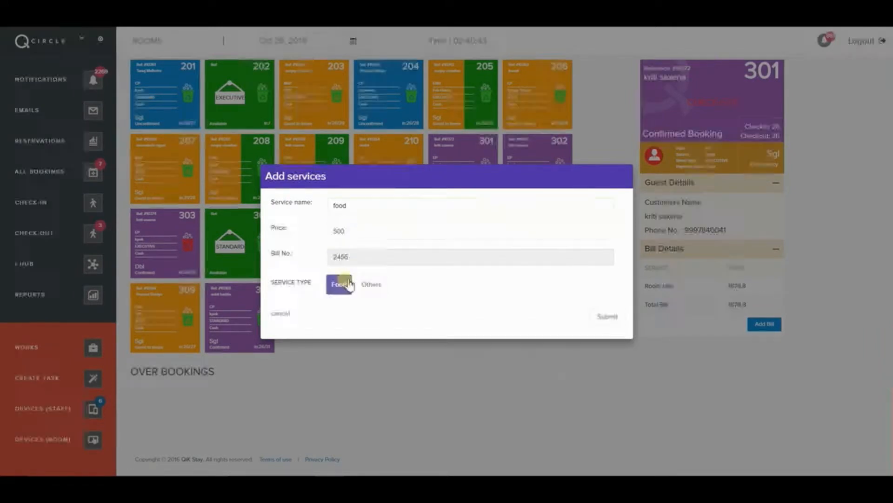
{"action": "left_click", "coordinate": [345, 284]}
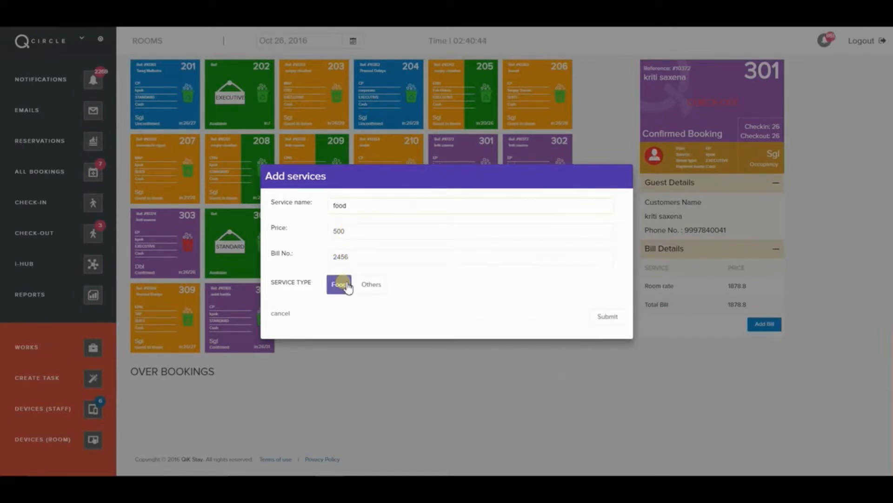
{"action": "left_click", "coordinate": [607, 316]}
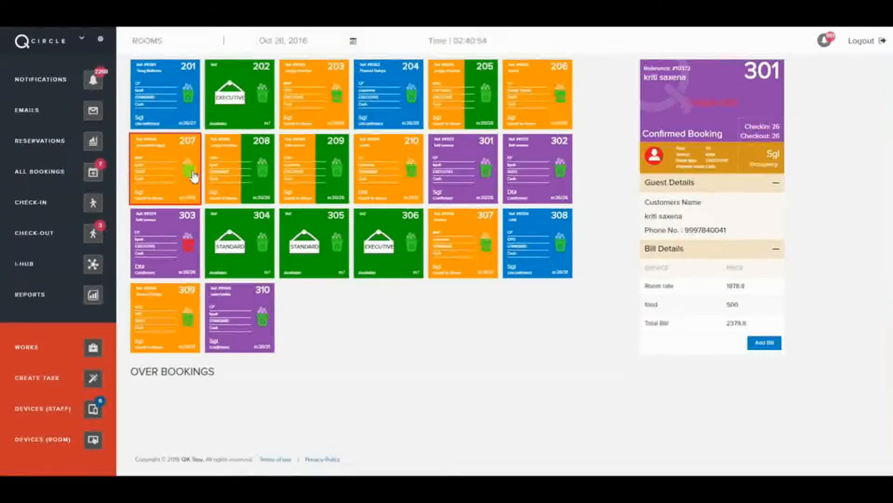
{"action": "left_click", "coordinate": [187, 244]}
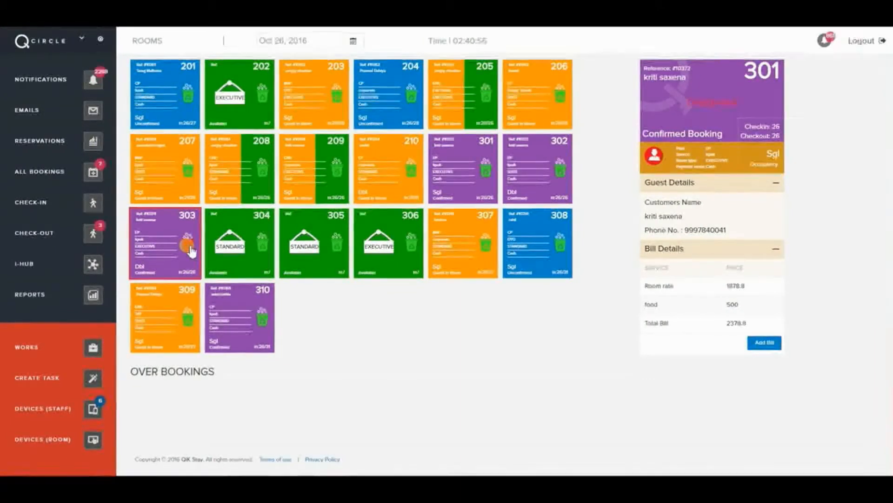
{"action": "left_click", "coordinate": [45, 294]}
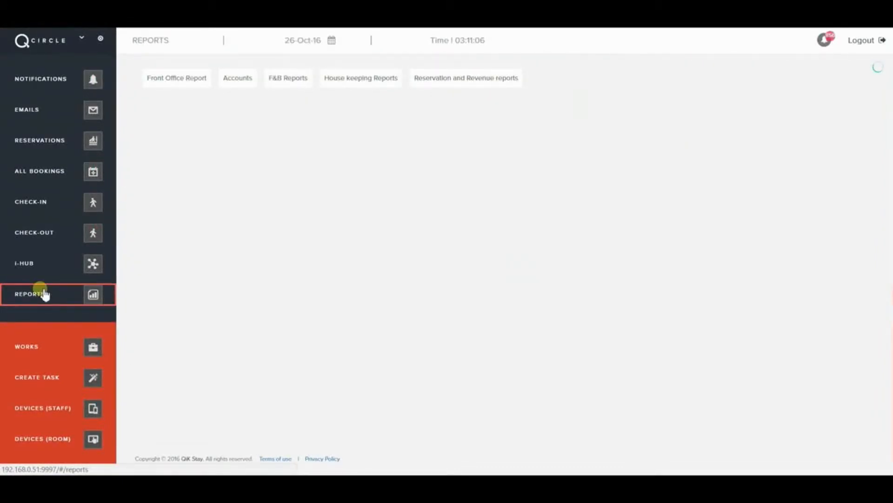
- View the Front Office reports, then switch to the Works list of housekeeping jobs
{"action": "left_click", "coordinate": [176, 83]}
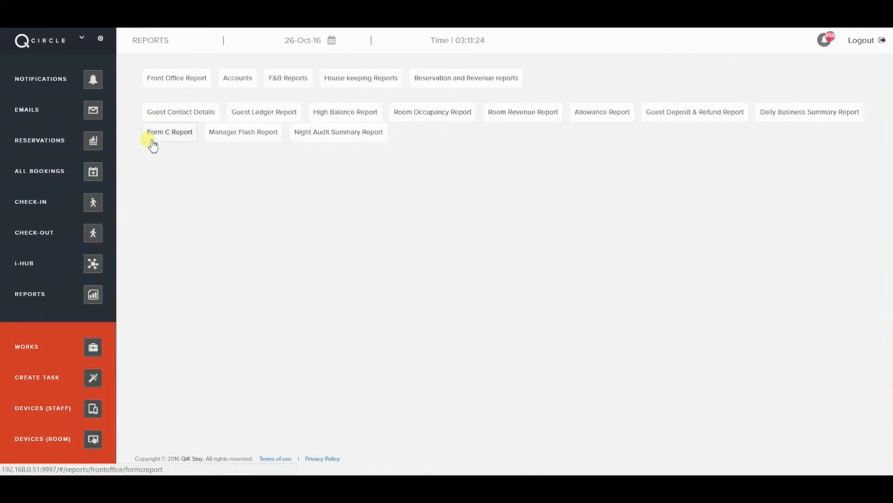
{"action": "left_click", "coordinate": [58, 350]}
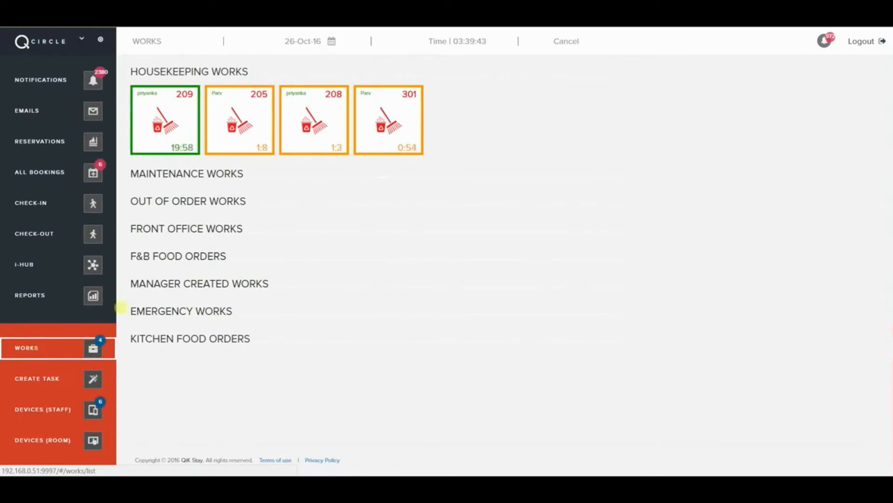
- Open room 209's housekeeping job and check its AC, TV and AllLights statuses
{"action": "left_click", "coordinate": [157, 137]}
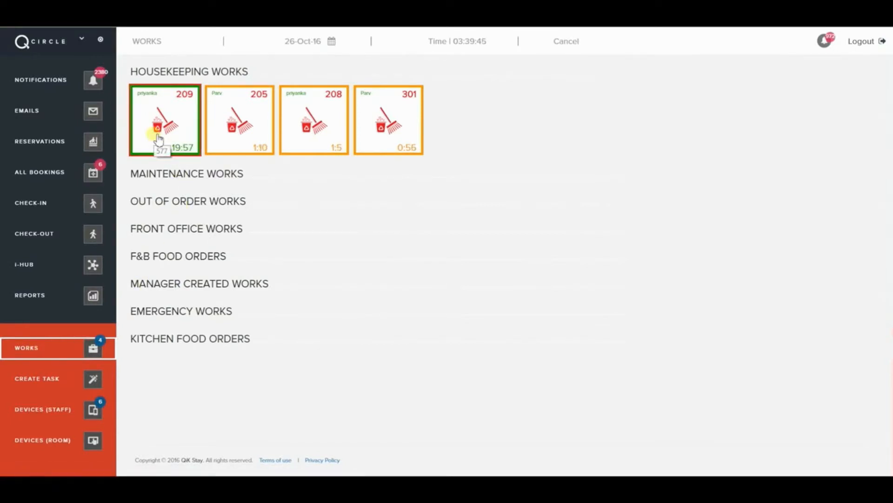
{"action": "left_click", "coordinate": [158, 139]}
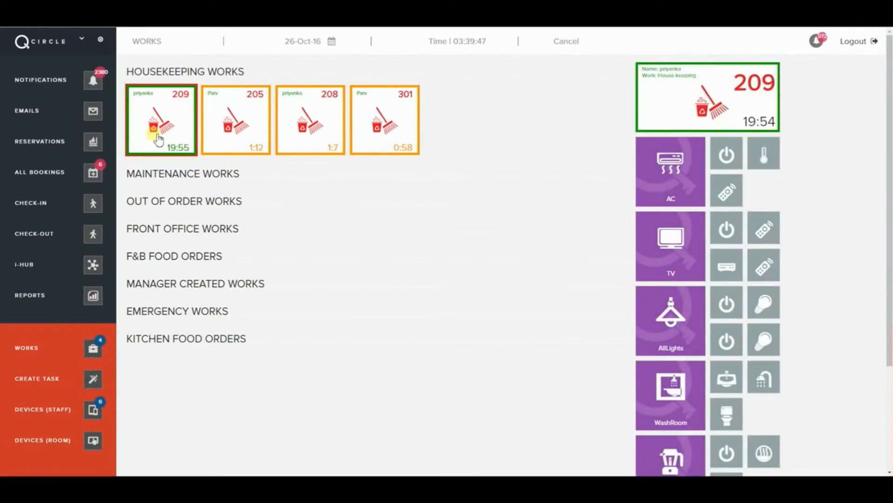
{"action": "left_click", "coordinate": [671, 190]}
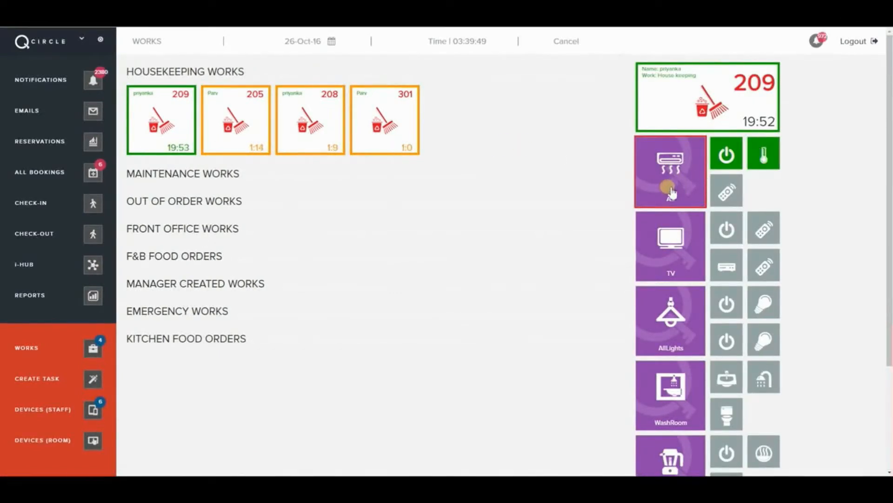
{"action": "left_click", "coordinate": [670, 227]}
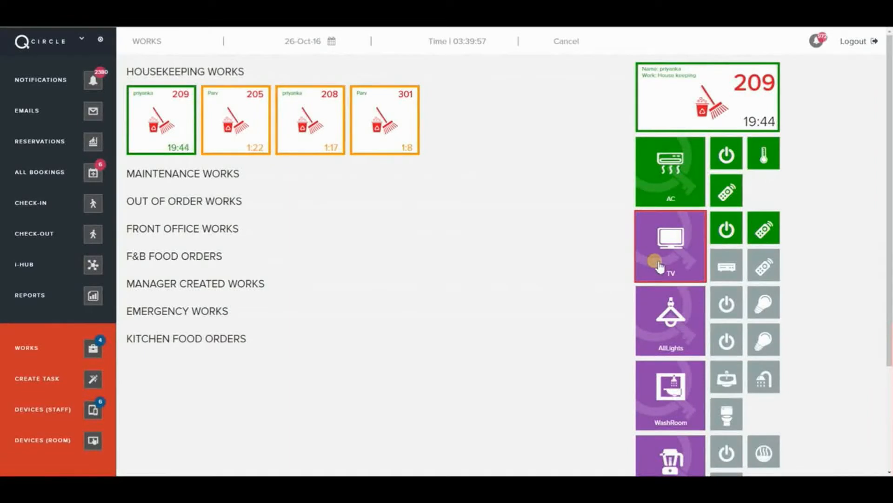
{"action": "left_click", "coordinate": [650, 295]}
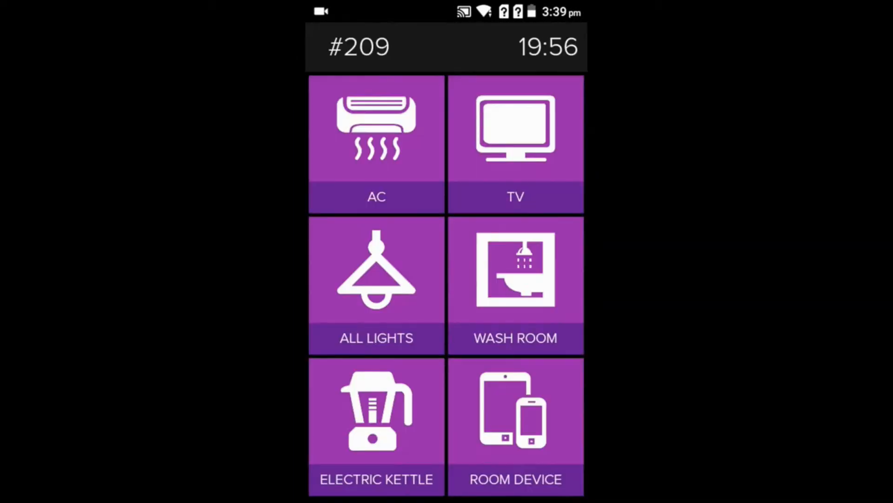
- Pass room 209's AC checklist: Power, Cooling and Remote all working
{"action": "left_click", "coordinate": [377, 144]}
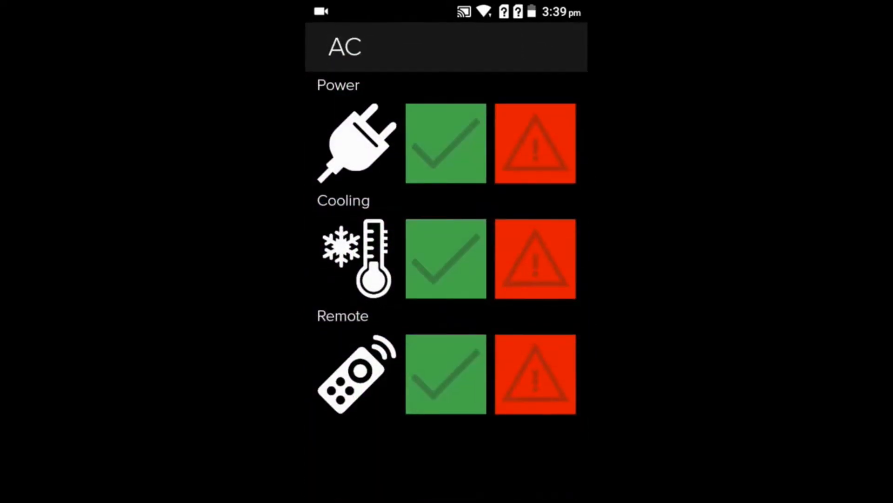
{"action": "left_click", "coordinate": [446, 144]}
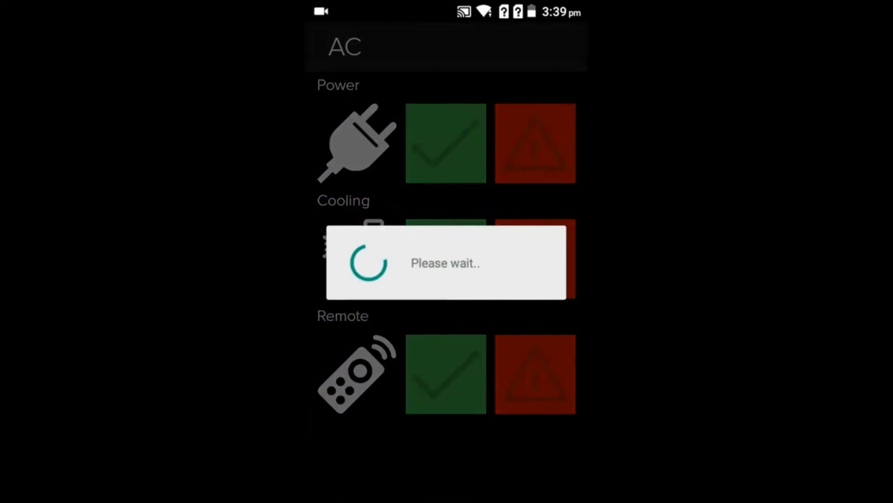
{"action": "left_click", "coordinate": [446, 259]}
{"action": "left_click", "coordinate": [445, 374]}
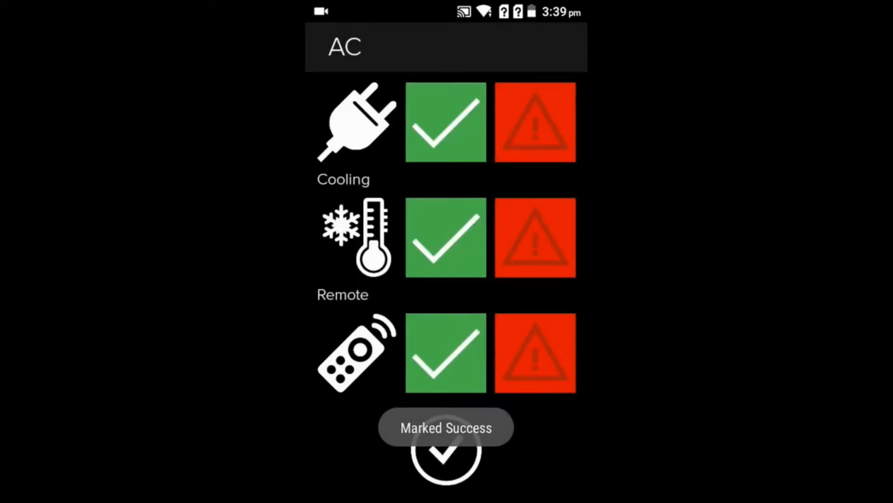
{"action": "left_click", "coordinate": [446, 450]}
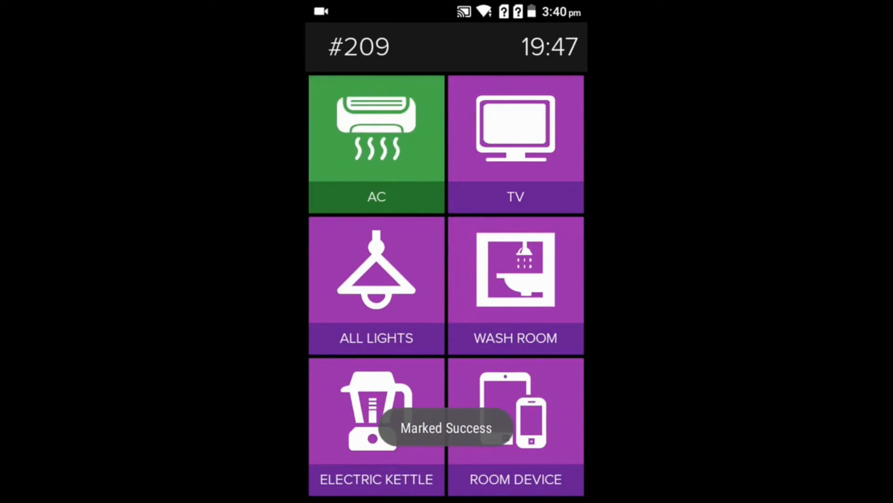
- Report the electric kettle's power, heating and Tea Coffee Sugar Pouches as faulty and submit
{"action": "left_click", "coordinate": [377, 425]}
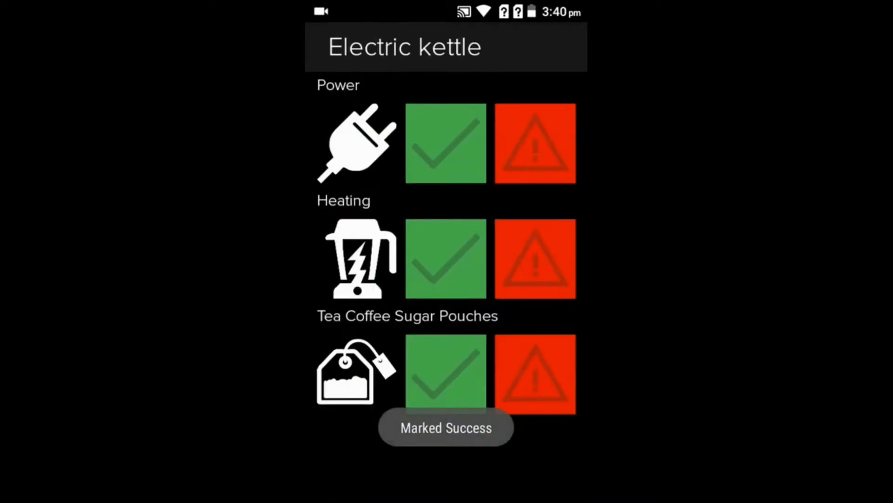
{"action": "left_click", "coordinate": [446, 143]}
{"action": "left_click", "coordinate": [535, 259]}
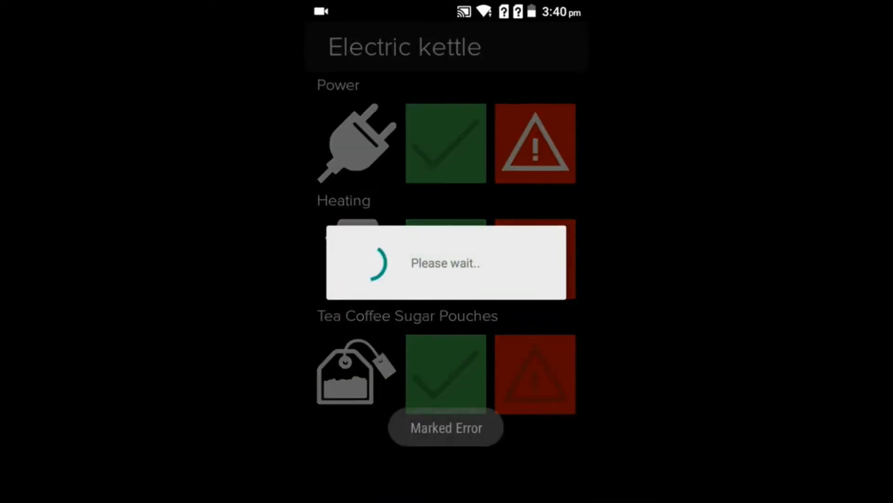
{"action": "left_click", "coordinate": [535, 374]}
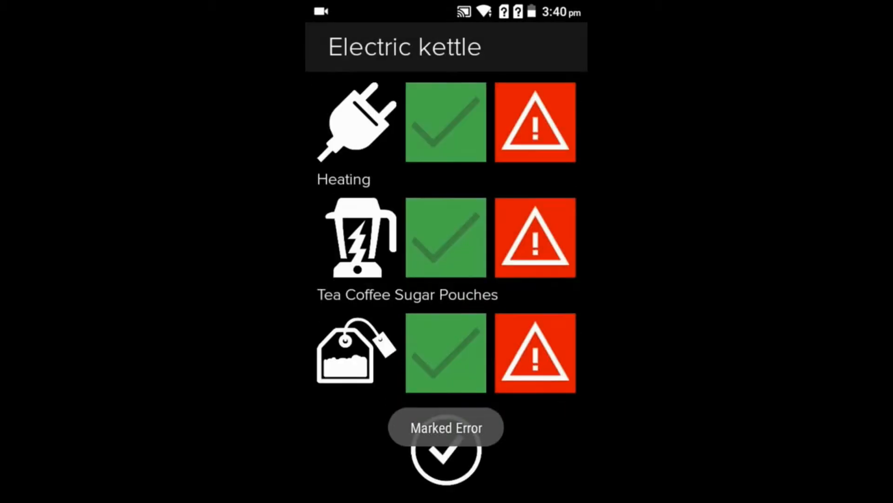
{"action": "left_click", "coordinate": [446, 449]}
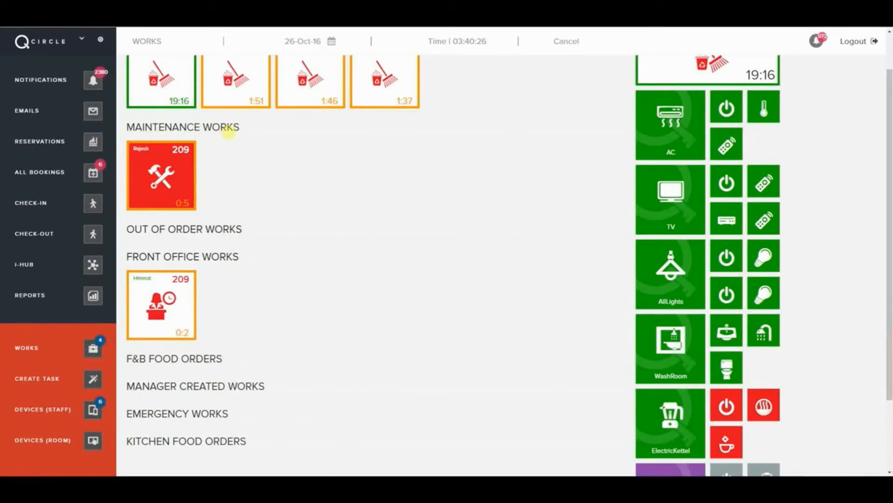
{"action": "scroll", "coordinate": [670, 400], "scroll_direction": "down", "scroll_amount": 2}
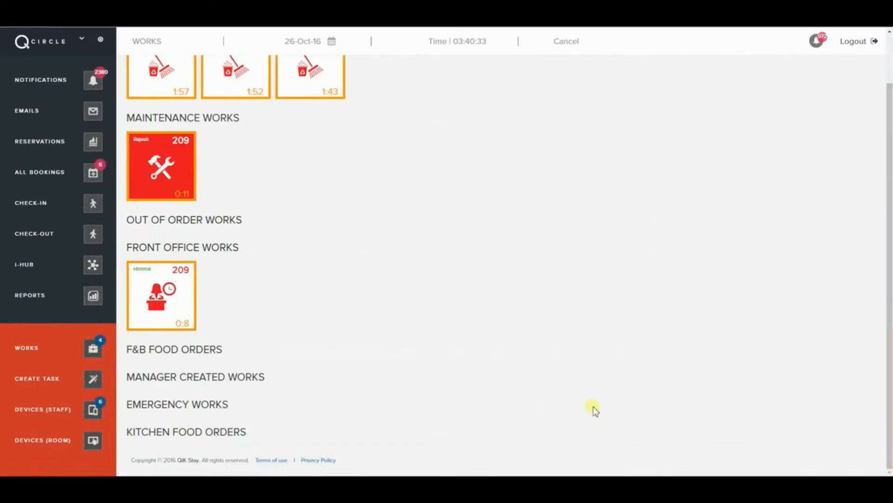
{"action": "scroll", "coordinate": [370, 347], "scroll_direction": "up", "scroll_amount": 1}
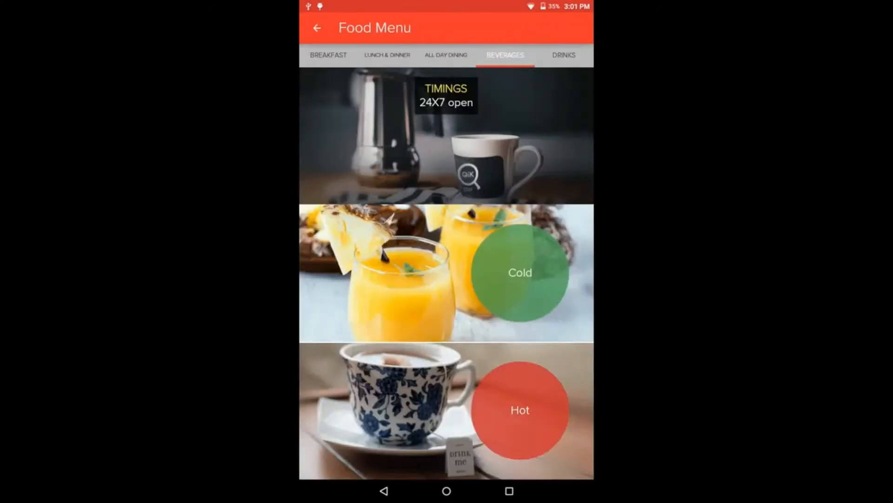
- Add two Club Sandwich, two Grill Sandwich and two Samosa from the All Day Dining menu
{"action": "left_click", "coordinate": [388, 55]}
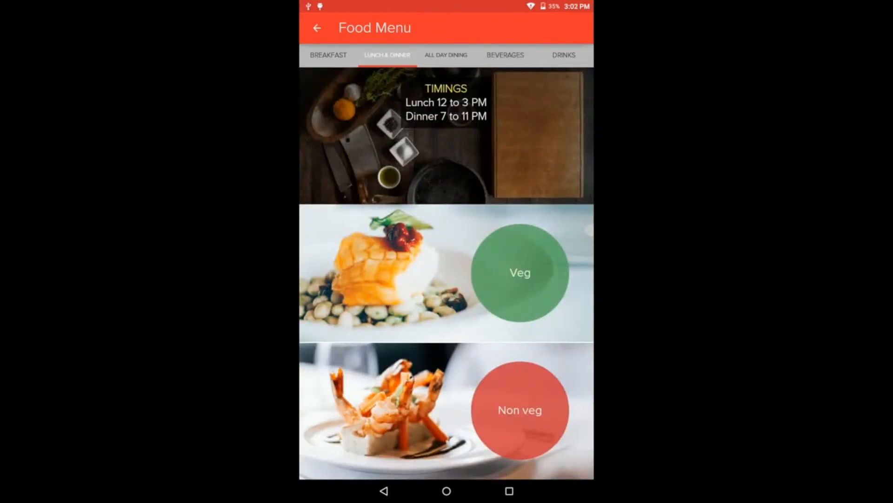
{"action": "left_click", "coordinate": [447, 55]}
{"action": "left_click", "coordinate": [520, 272]}
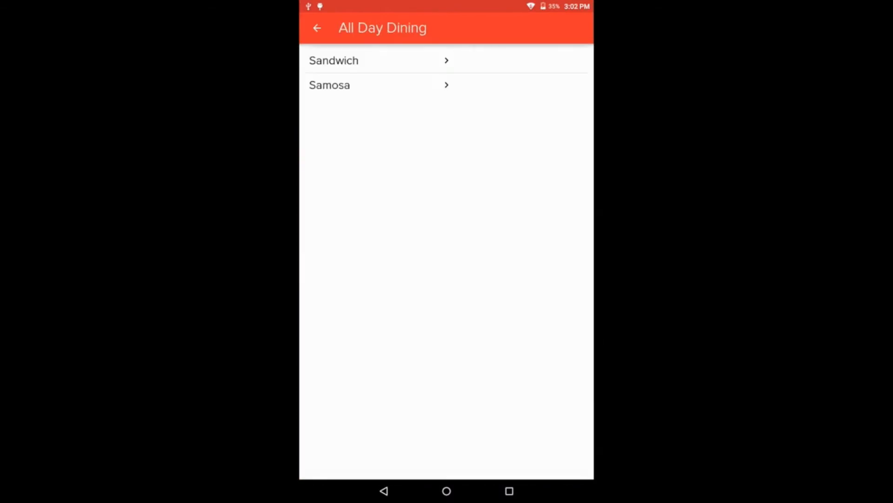
{"action": "left_click", "coordinate": [334, 61]}
{"action": "left_click", "coordinate": [489, 92]}
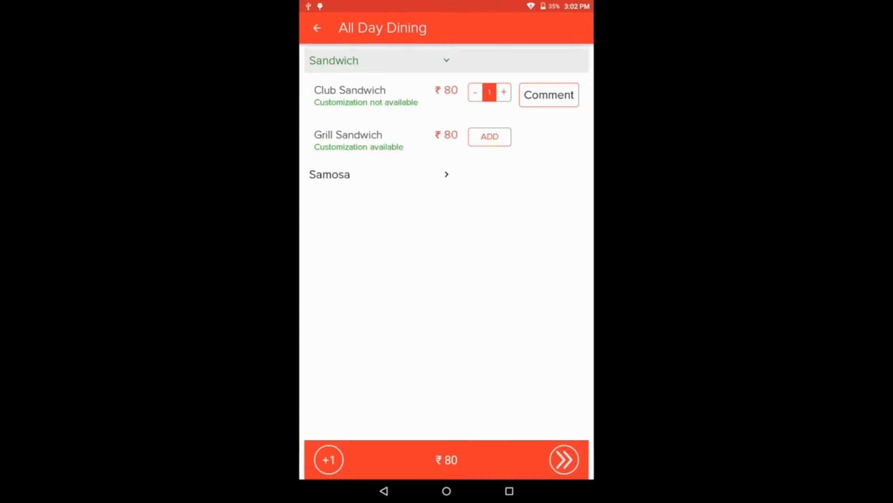
{"action": "left_click", "coordinate": [489, 136]}
{"action": "left_click", "coordinate": [504, 136]}
{"action": "left_click", "coordinate": [504, 91]}
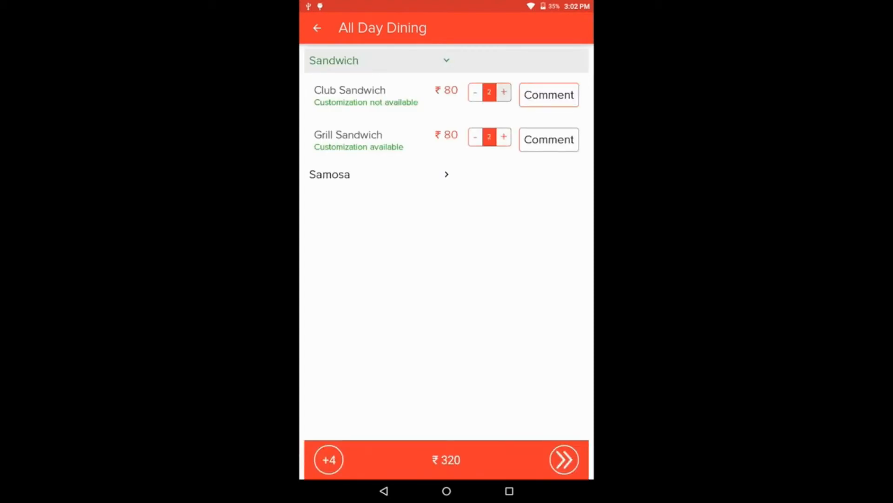
{"action": "left_click", "coordinate": [330, 174]}
{"action": "left_click", "coordinate": [489, 117]}
{"action": "left_click", "coordinate": [503, 116]}
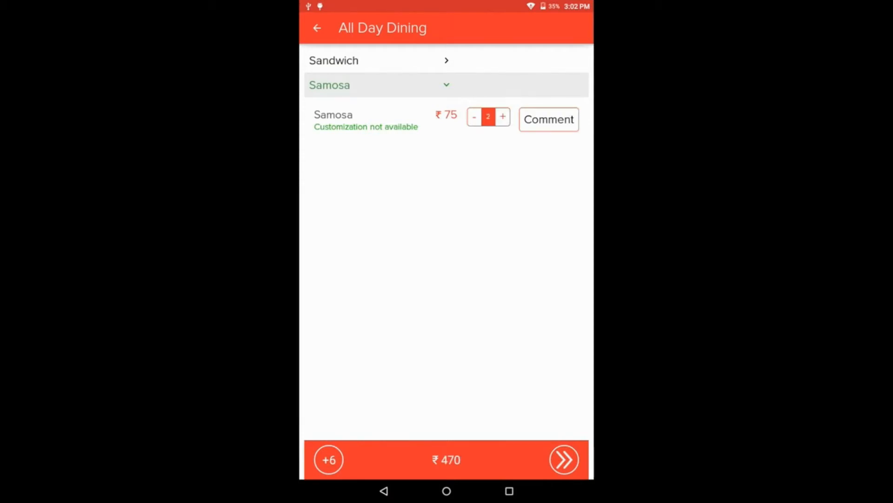
- Review the order summary with taxes, place order #10810 and check its items
{"action": "left_click", "coordinate": [564, 460]}
{"action": "scroll", "coordinate": [447, 251], "scroll_direction": "down", "scroll_amount": 3}
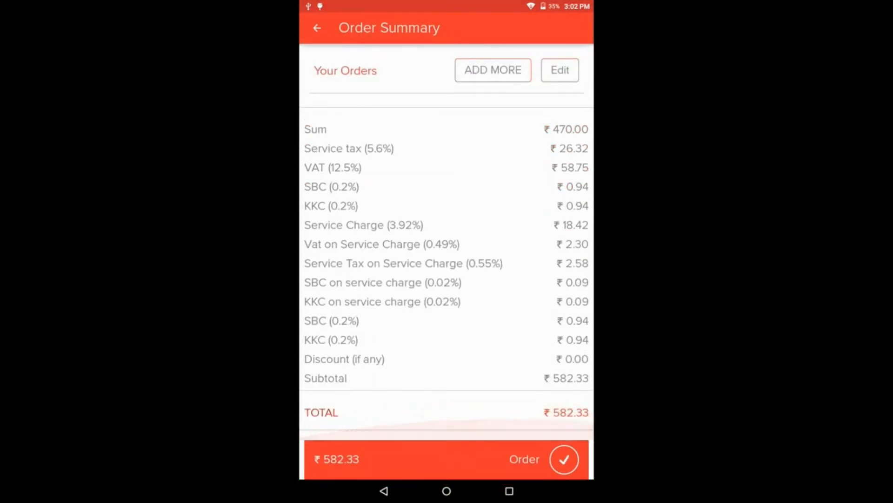
{"action": "left_click", "coordinate": [564, 460]}
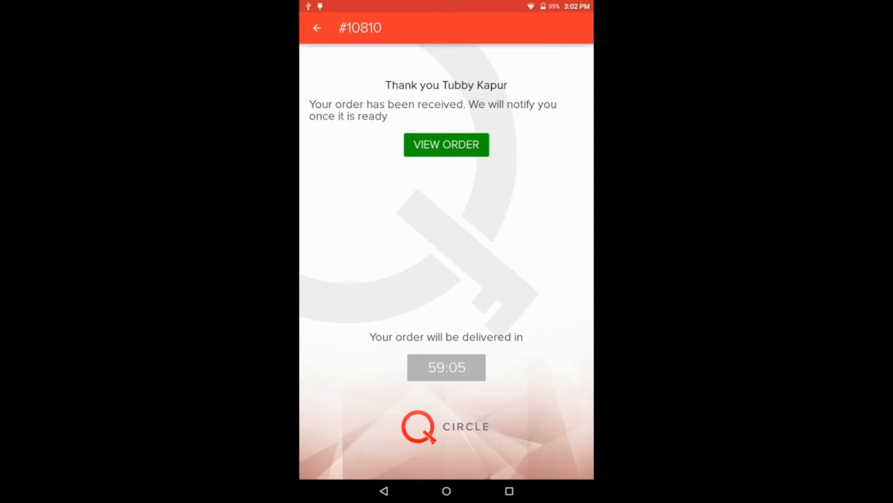
{"action": "left_click", "coordinate": [446, 145]}
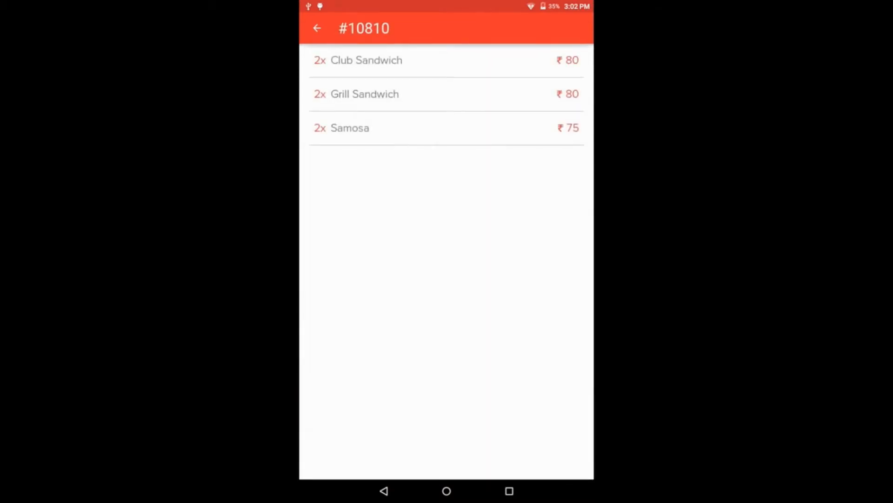
{"action": "key", "text": "Escape"}
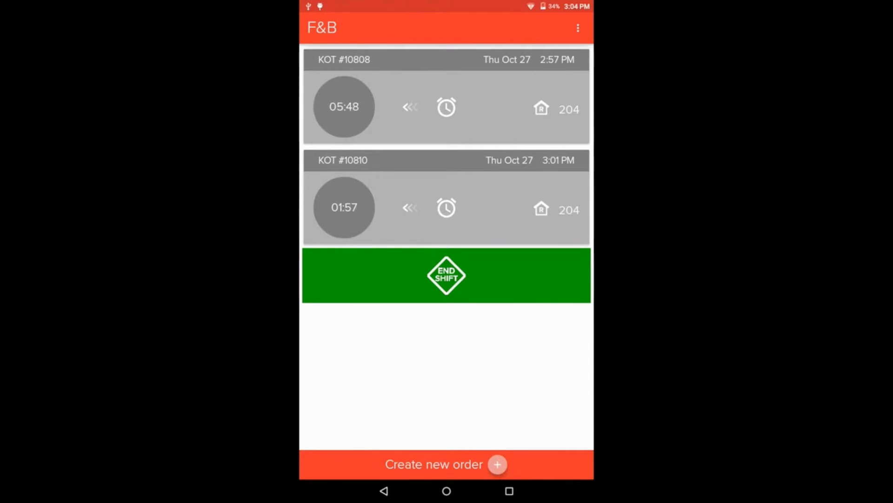
- Mark Paneer Makhani, Kofta and Paalak done on KOT #10808 and send it, then open KOT #10810
{"action": "left_click", "coordinate": [447, 107]}
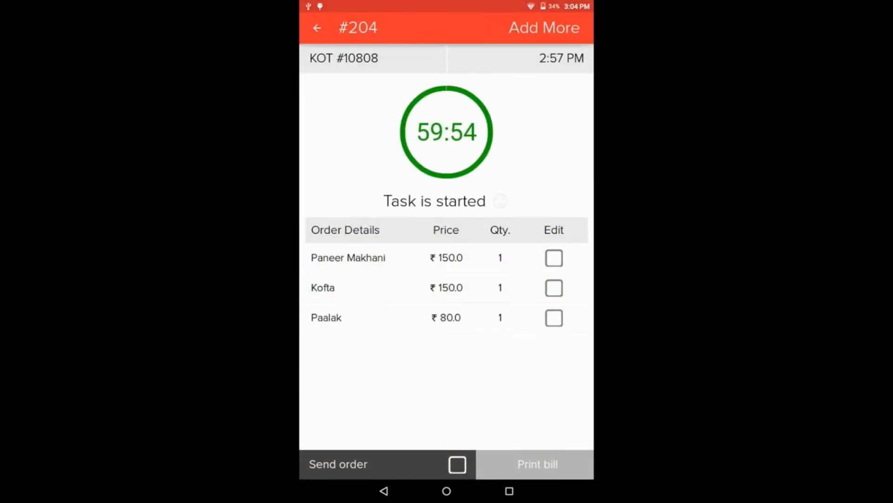
{"action": "left_click", "coordinate": [554, 258]}
{"action": "left_click", "coordinate": [553, 288]}
{"action": "left_click", "coordinate": [553, 318]}
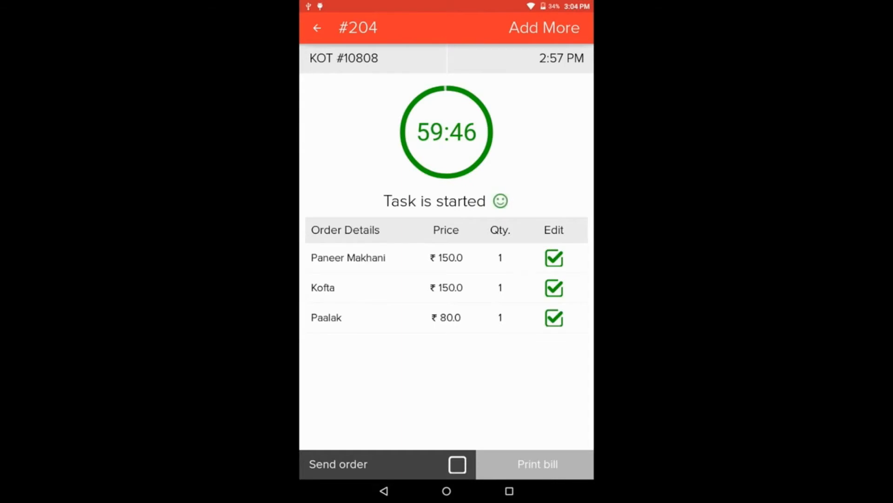
{"action": "left_click", "coordinate": [457, 464]}
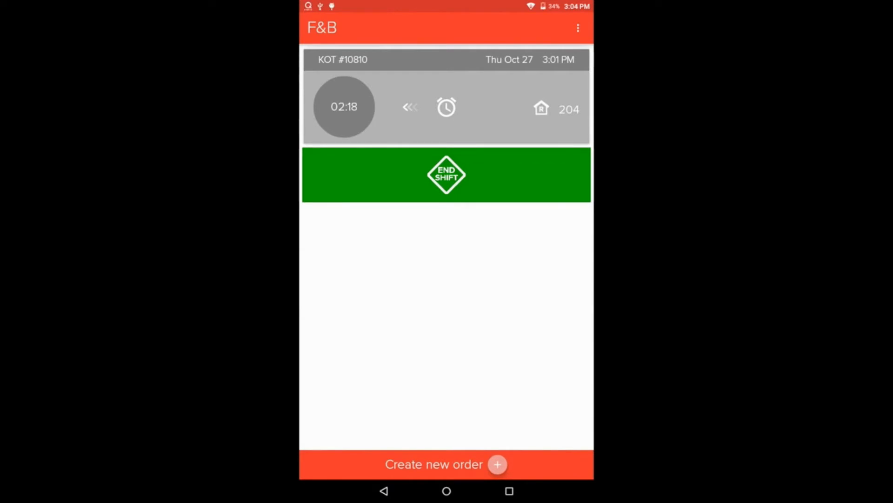
{"action": "left_click", "coordinate": [447, 175]}
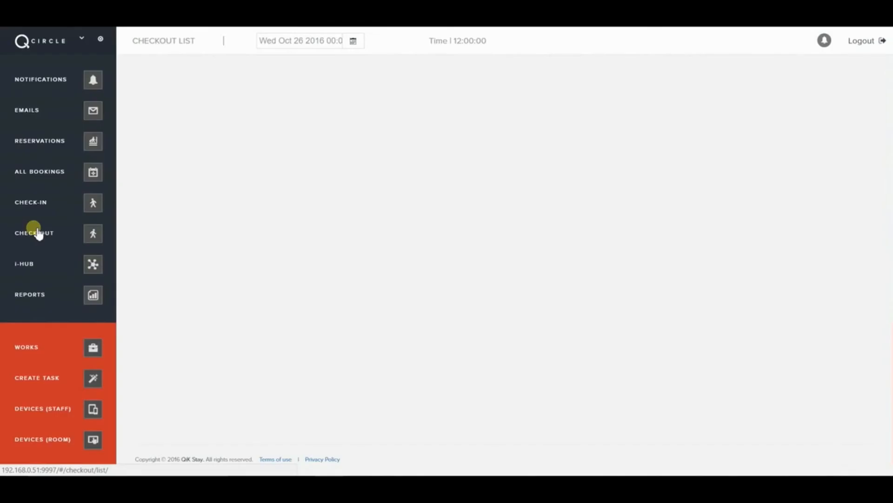
- Select room 209 for checkout, review its guest and bill details, and confirm to open the invoice
{"action": "left_click", "coordinate": [39, 234]}
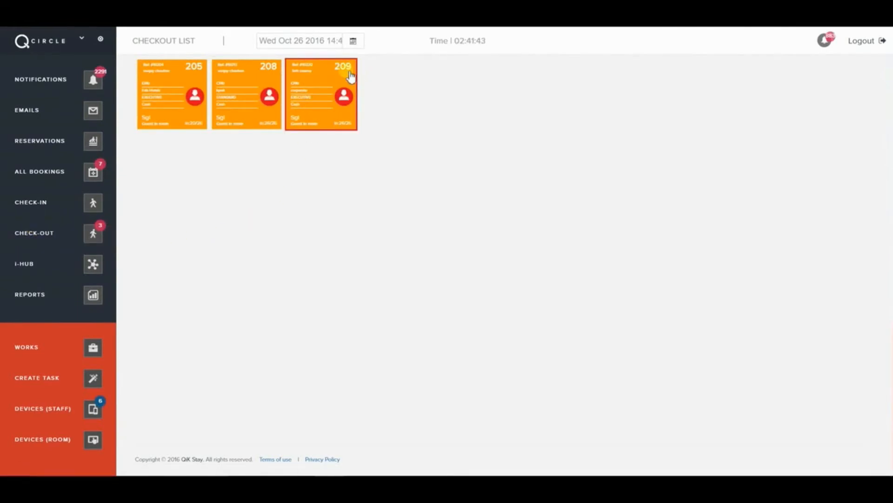
{"action": "left_click", "coordinate": [299, 80]}
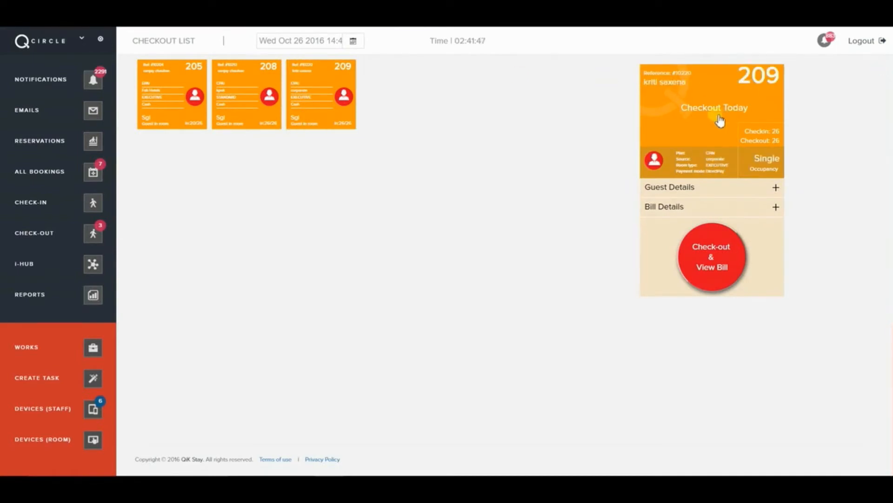
{"action": "left_click", "coordinate": [697, 189]}
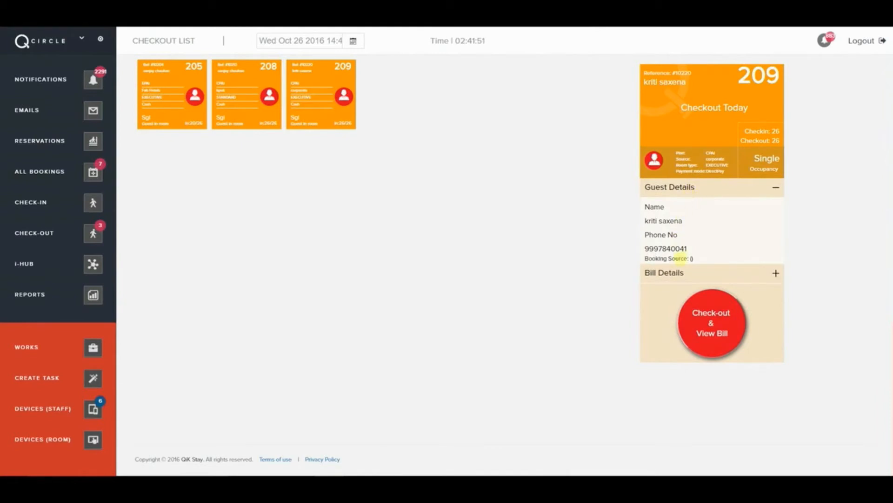
{"action": "left_click", "coordinate": [688, 275]}
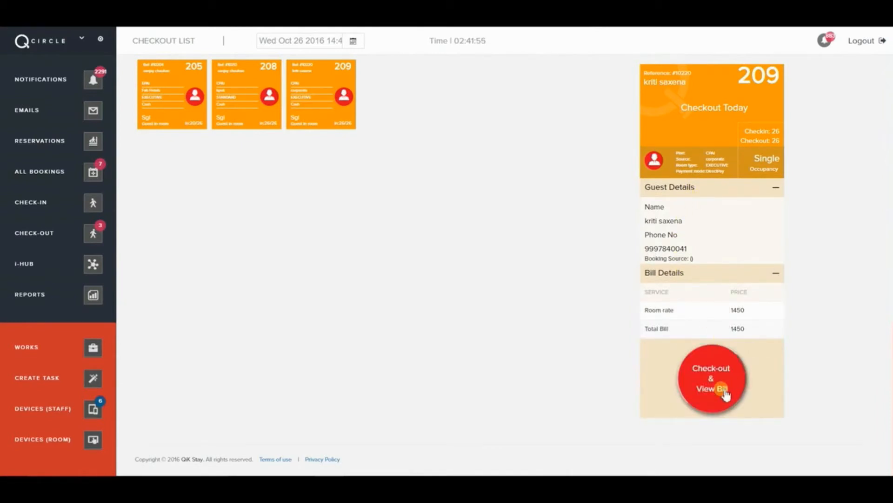
{"action": "left_click", "coordinate": [725, 393]}
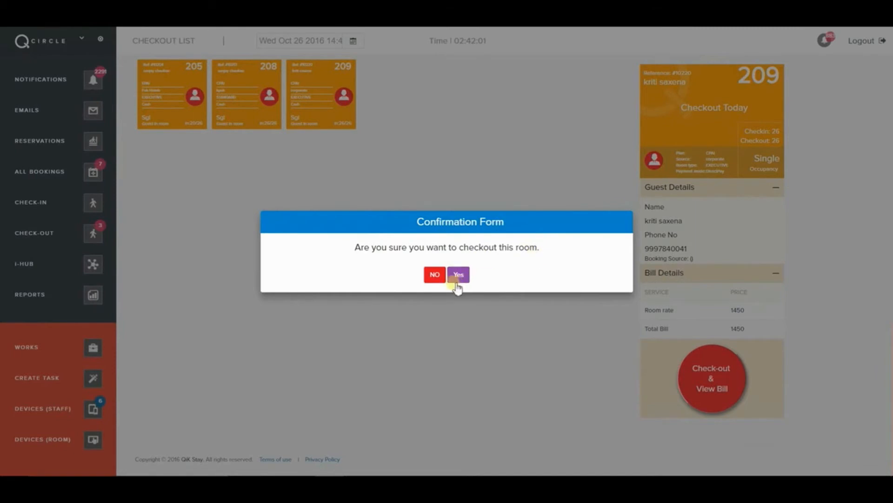
{"action": "left_click", "coordinate": [459, 275]}
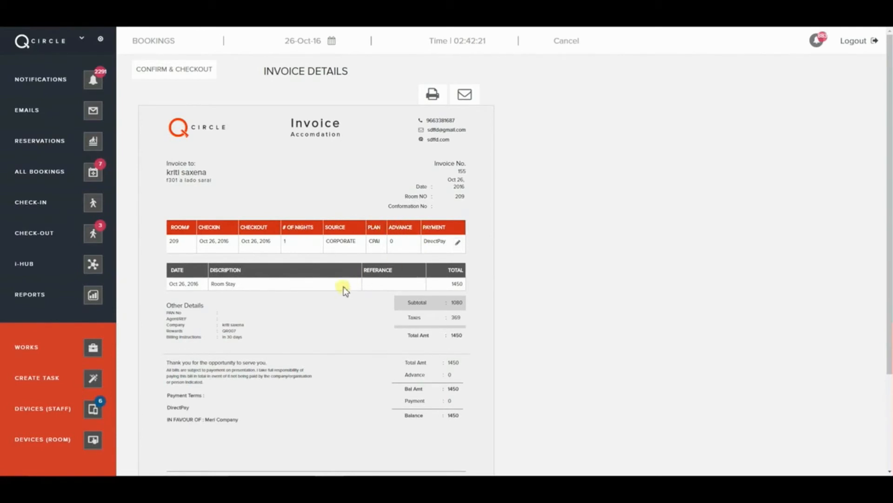
- Change room 209's invoice payment to Debit Card and confirm the checkout
{"action": "scroll", "coordinate": [340, 288], "scroll_direction": "down", "scroll_amount": 2}
{"action": "scroll", "coordinate": [339, 288], "scroll_direction": "down", "scroll_amount": 1}
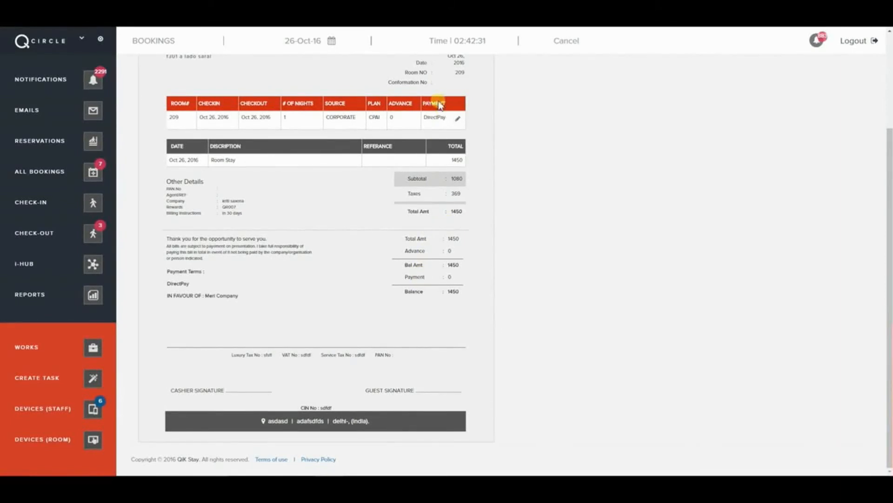
{"action": "left_click", "coordinate": [458, 119]}
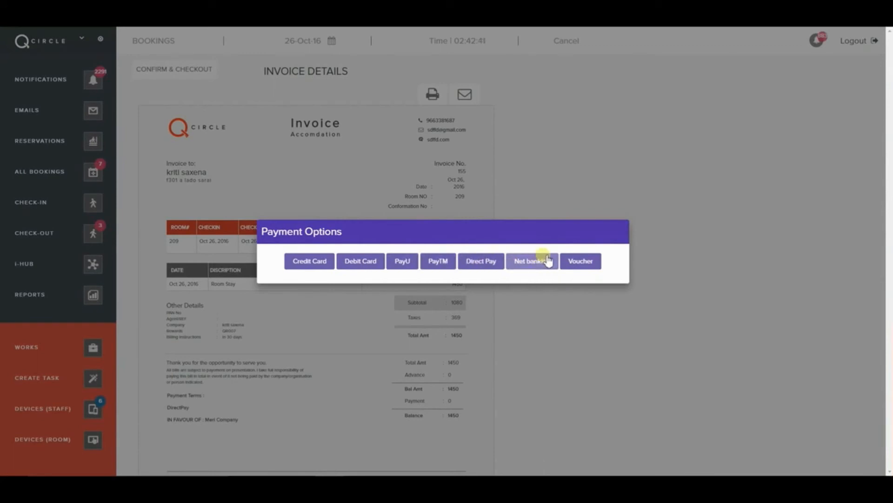
{"action": "left_click", "coordinate": [377, 268]}
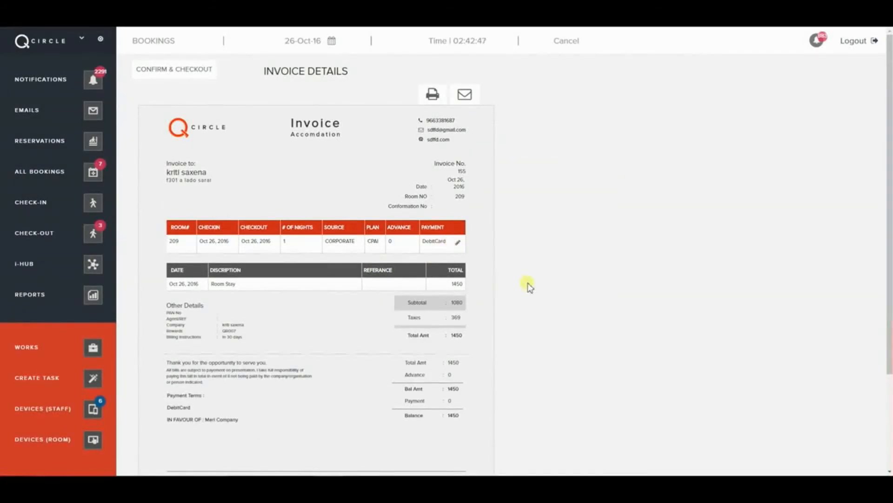
{"action": "scroll", "coordinate": [527, 280], "scroll_direction": "down", "scroll_amount": 2}
{"action": "scroll", "coordinate": [528, 283], "scroll_direction": "down", "scroll_amount": 1}
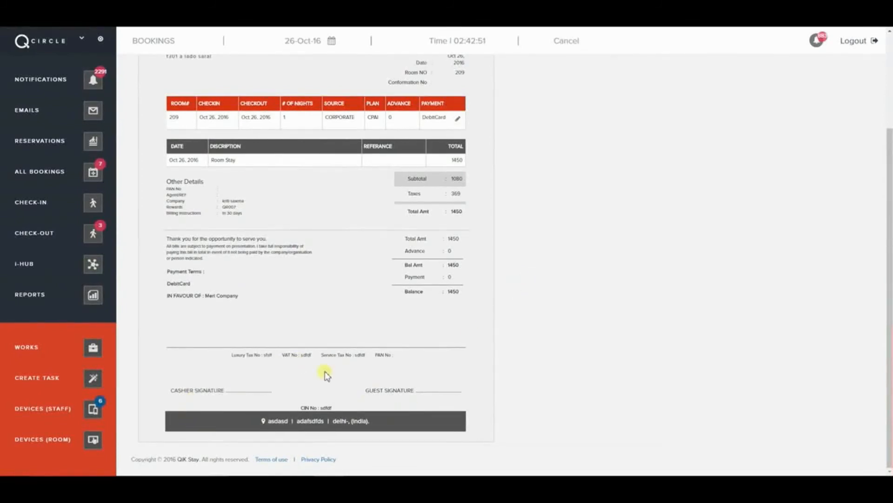
{"action": "scroll", "coordinate": [325, 375], "scroll_direction": "up", "scroll_amount": 4}
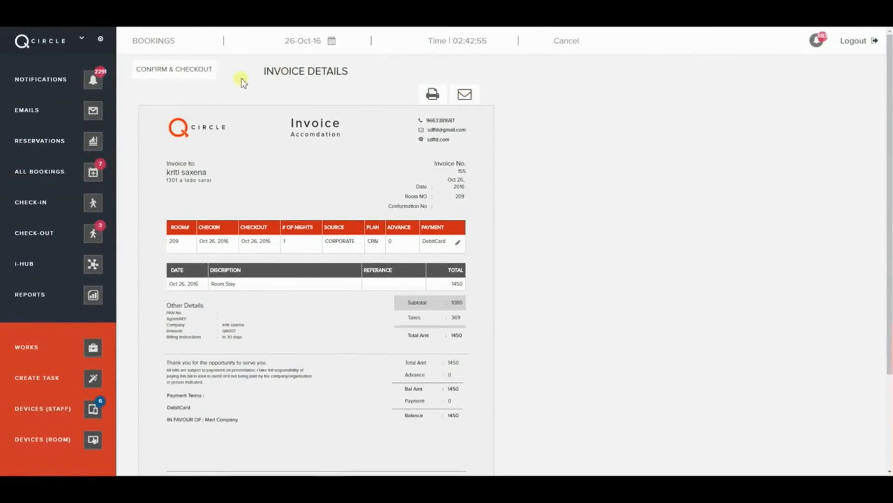
{"action": "left_click", "coordinate": [170, 70]}
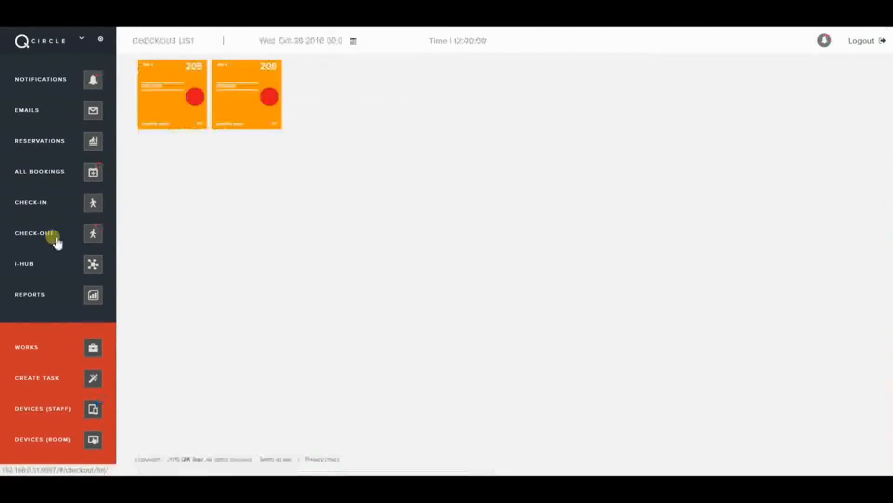